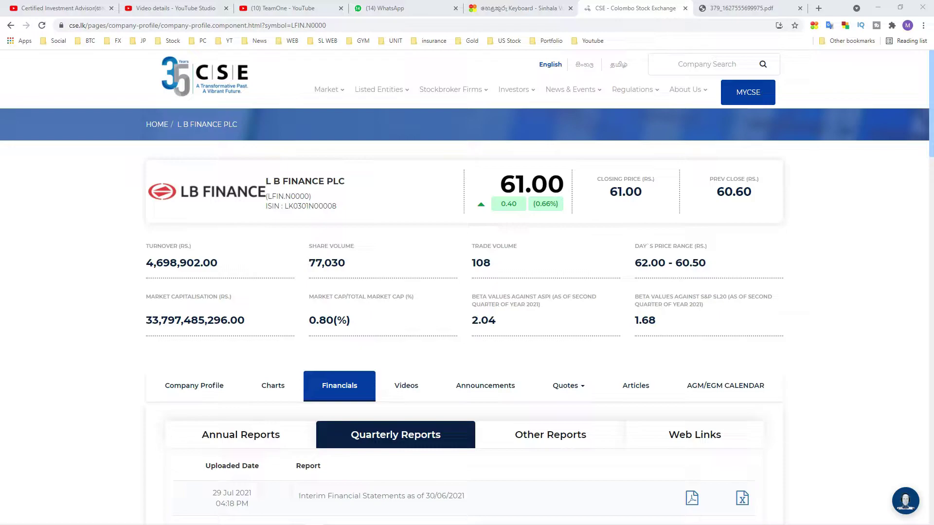
Switch to the Finance Company workbook in Excel and review LB Finance's NAV and DY rows, comparing the 2006 and 2021 NAV
left_click(333, 518)
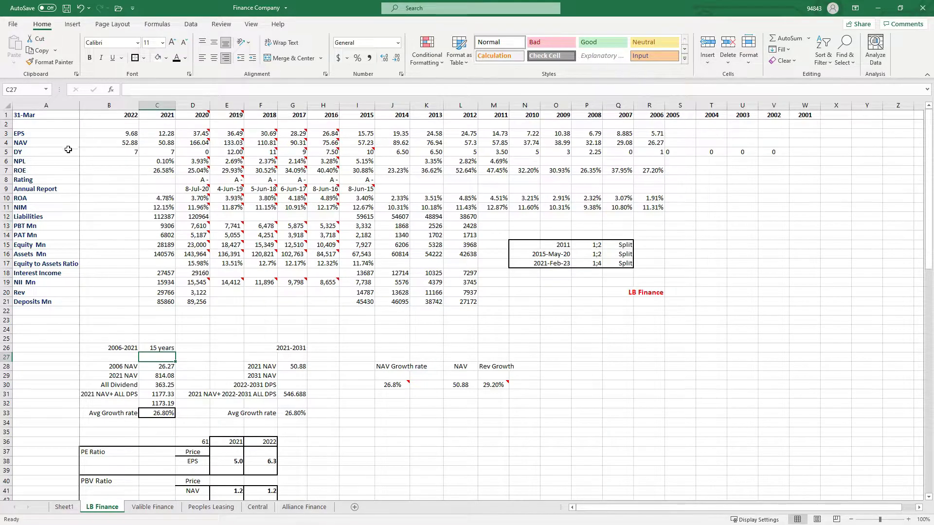
left_click_drag(89, 143, 663, 152)
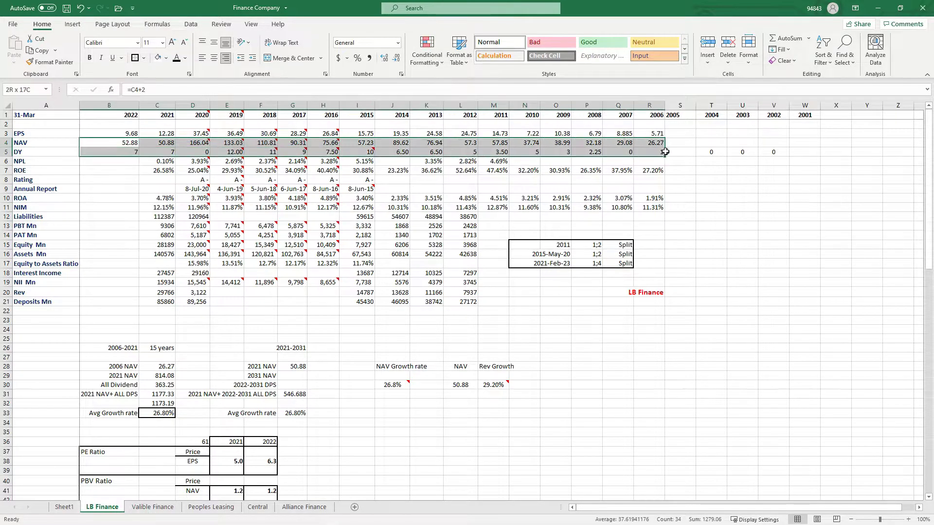
left_click(658, 143)
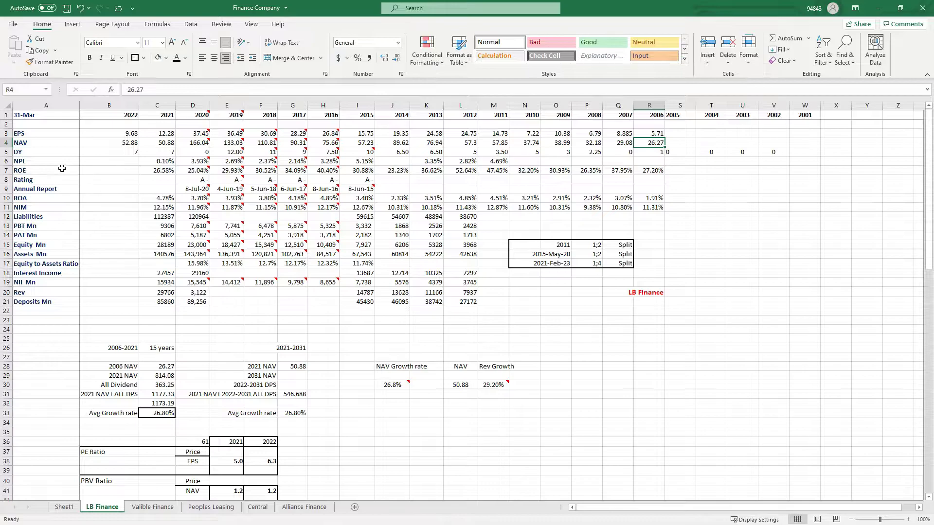
left_click(161, 142)
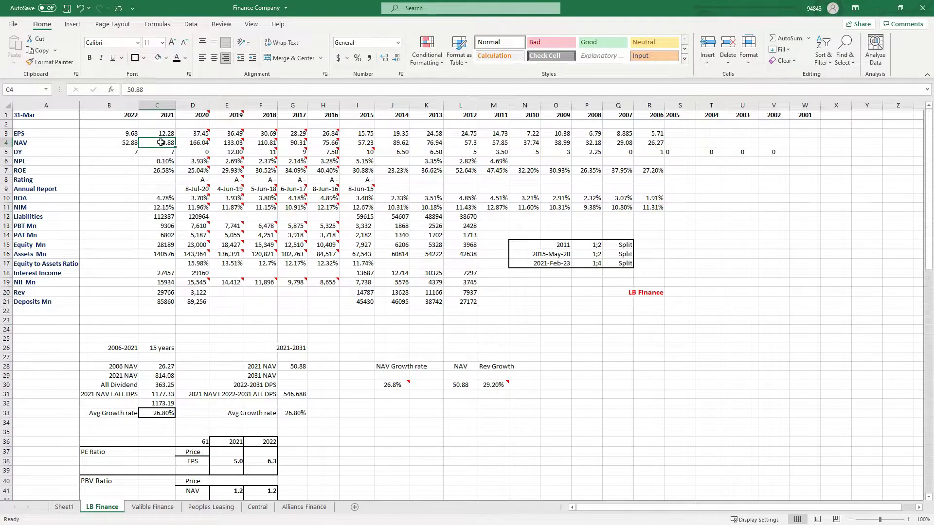
Examine the share split table listing the 2011, 2015-May-20 and 2021-Feb-23 splits
left_click_drag(516, 239, 613, 265)
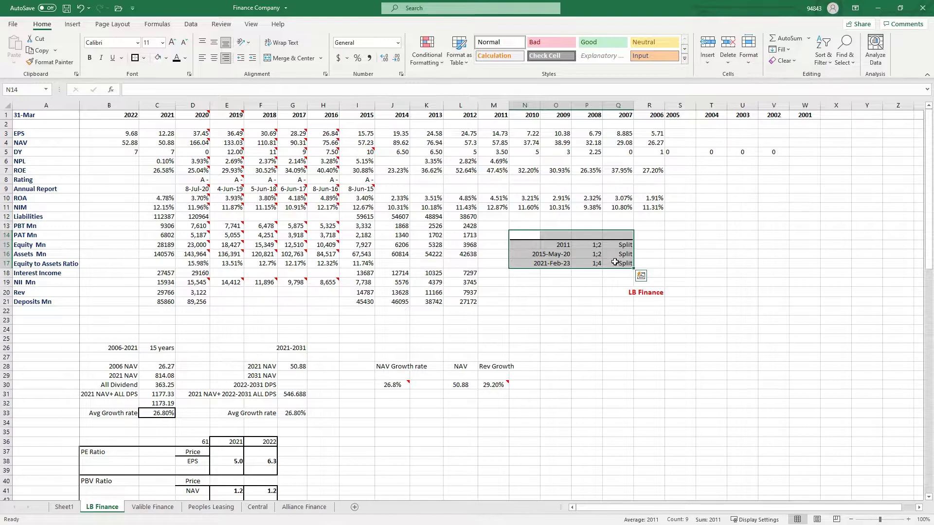
left_click(621, 245)
left_click_drag(520, 244, 615, 261)
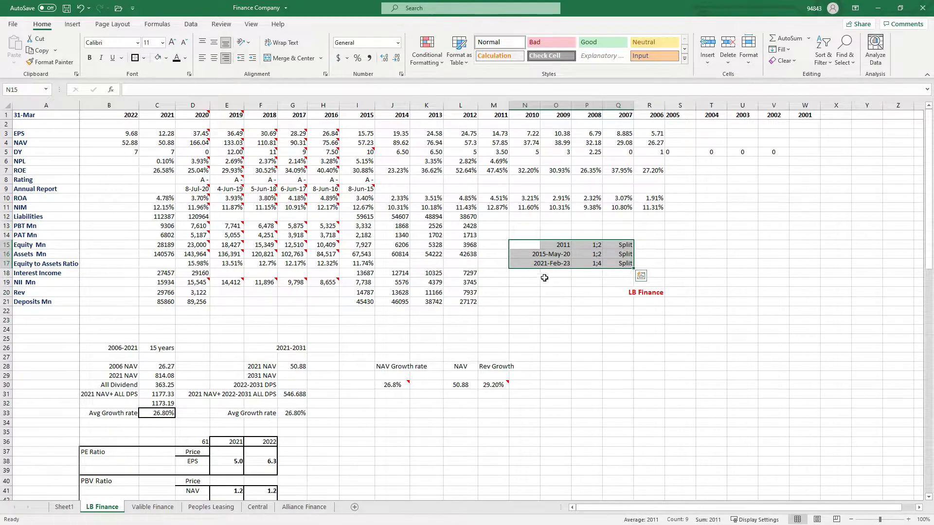
left_click_drag(533, 245, 626, 274)
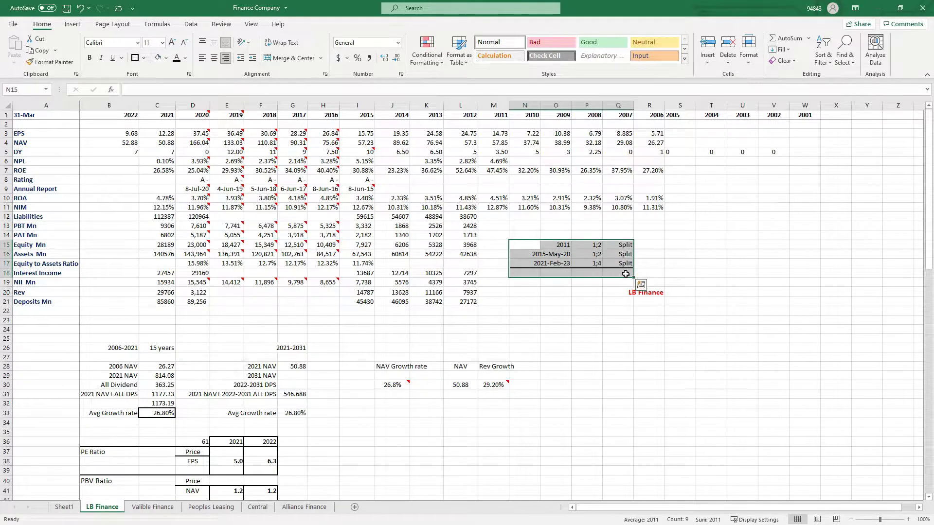
left_click(613, 292)
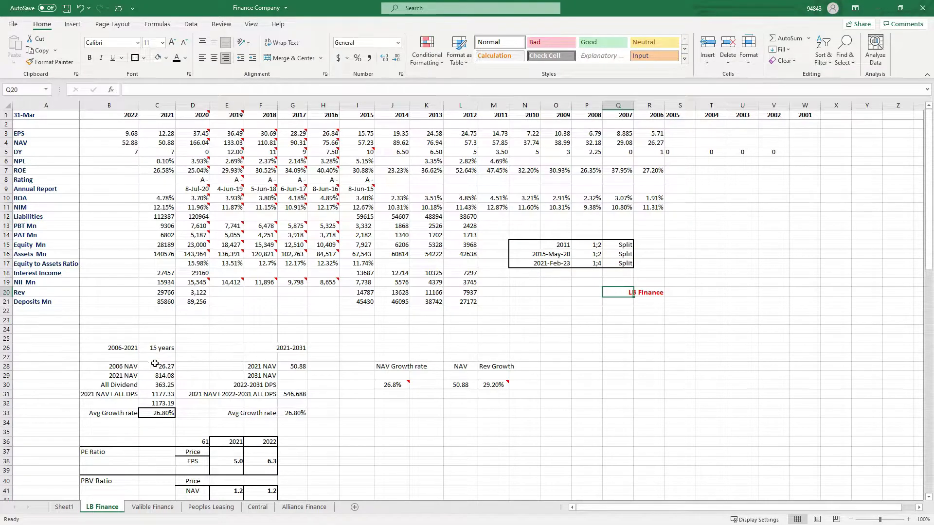
Compare the 2006 NAV and 2021 NAV entries in the 2006-2021 block with the yearly NAV row and the split dates
left_click(171, 376)
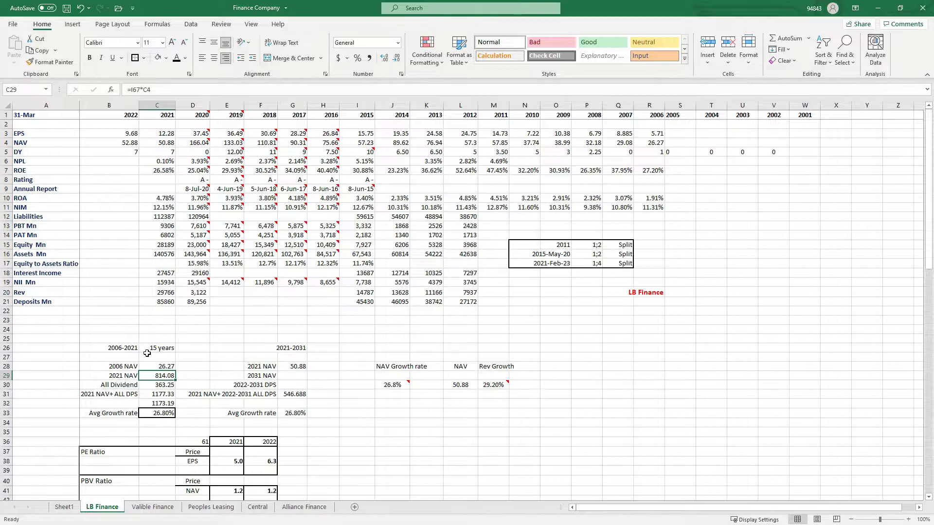
left_click(129, 366)
left_click(142, 365)
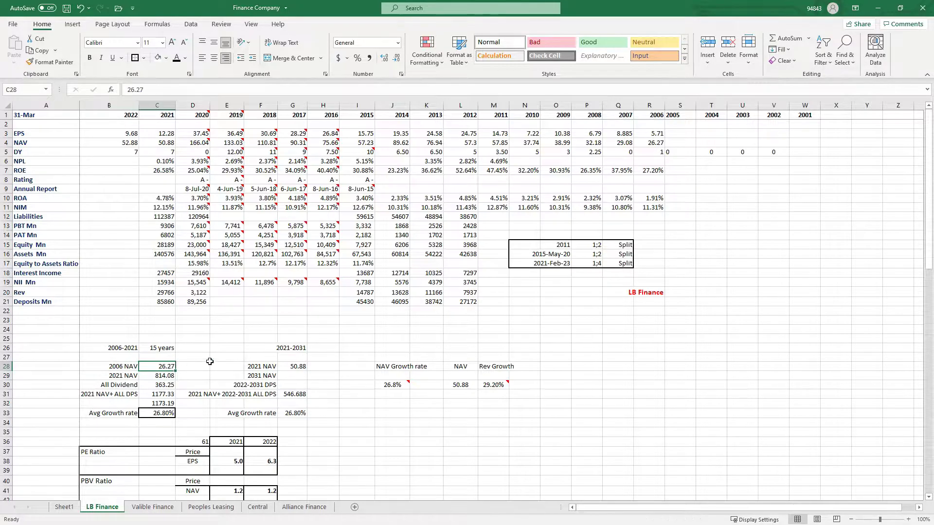
left_click(130, 376)
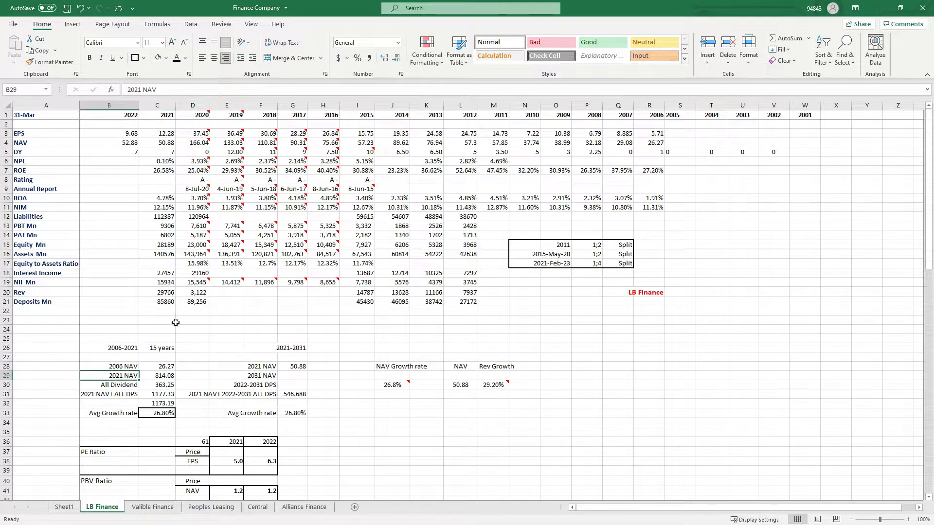
left_click(170, 143)
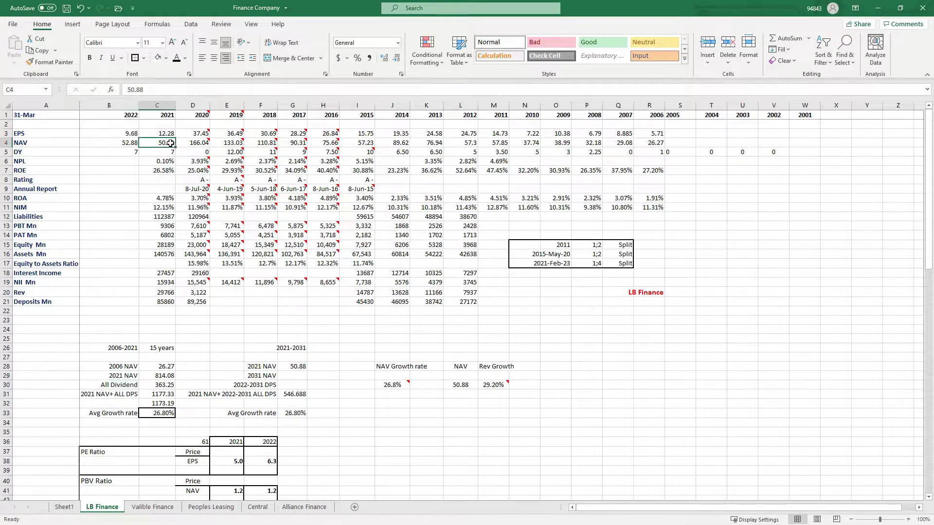
left_click_drag(555, 249, 559, 264)
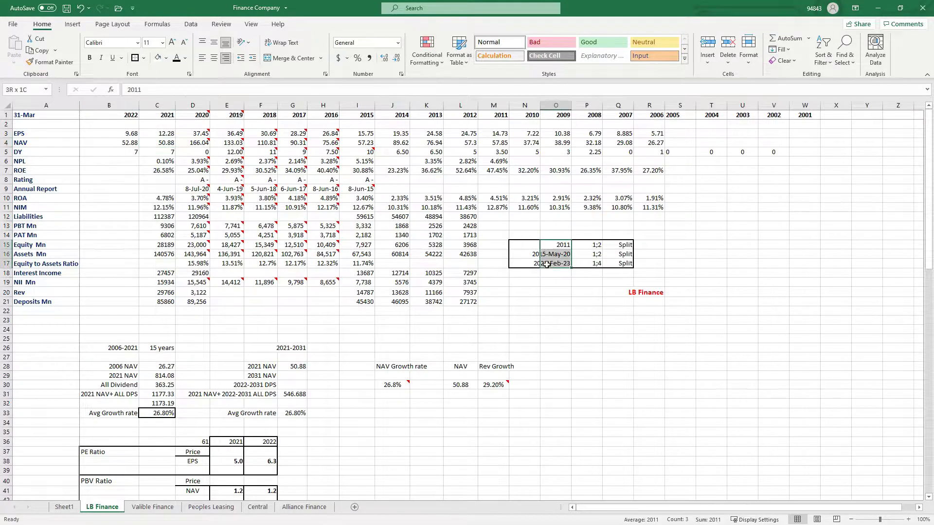
left_click(157, 375)
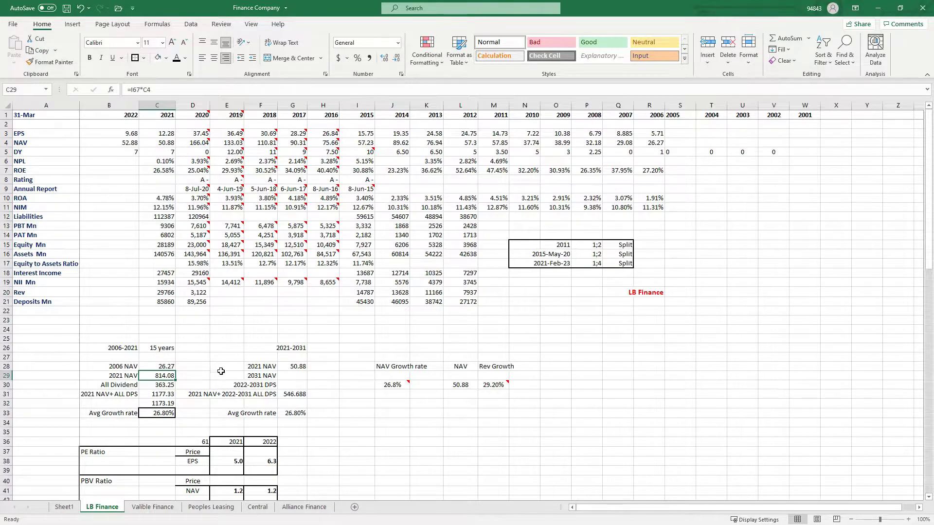
Inspect the formula behind the All Dividend total in C30 of the 2006-2021 block without changing it
left_click(171, 385)
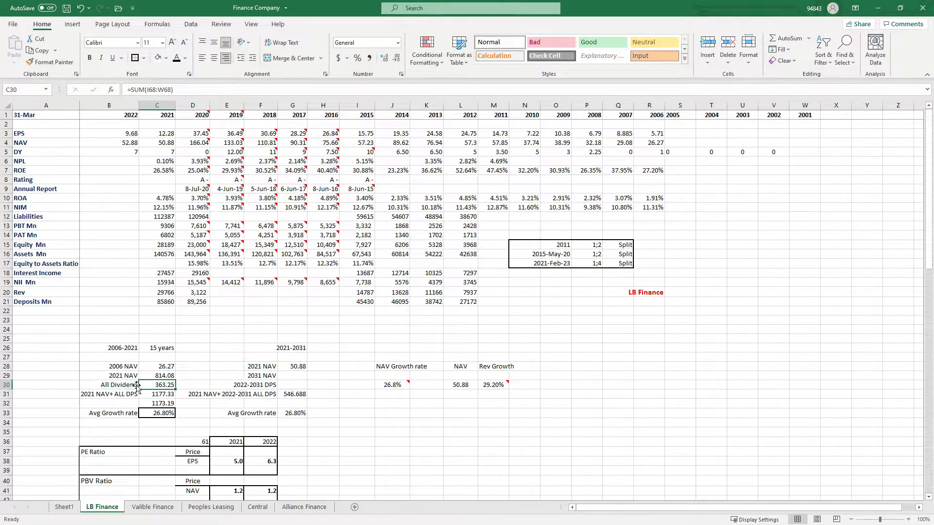
left_click(125, 368)
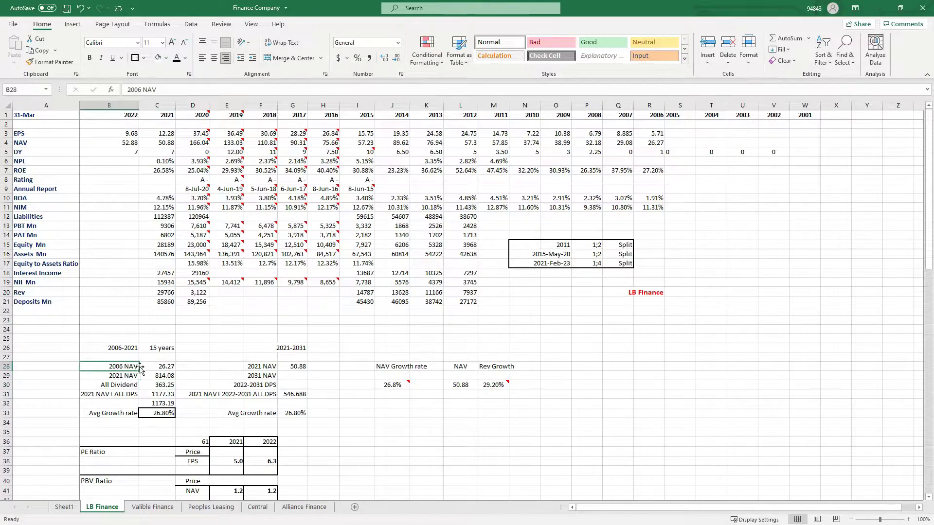
left_click(131, 373)
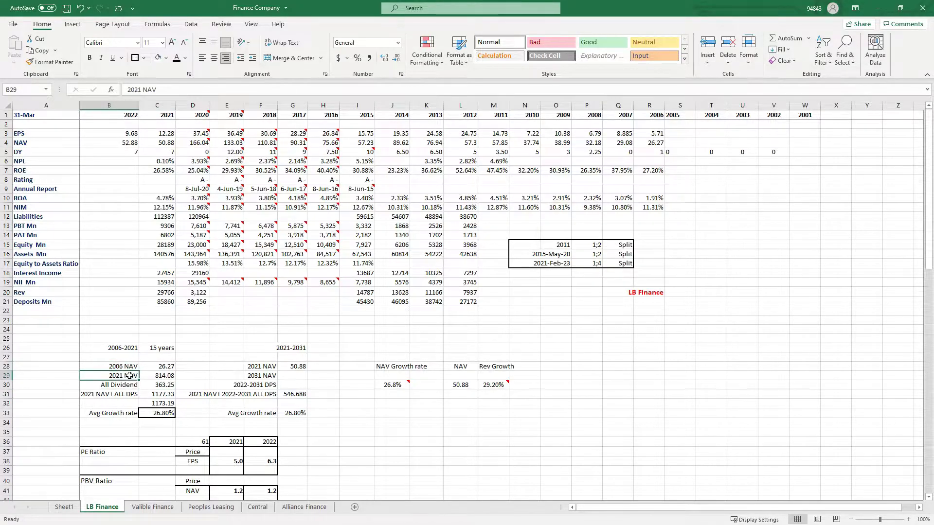
double_click(163, 385)
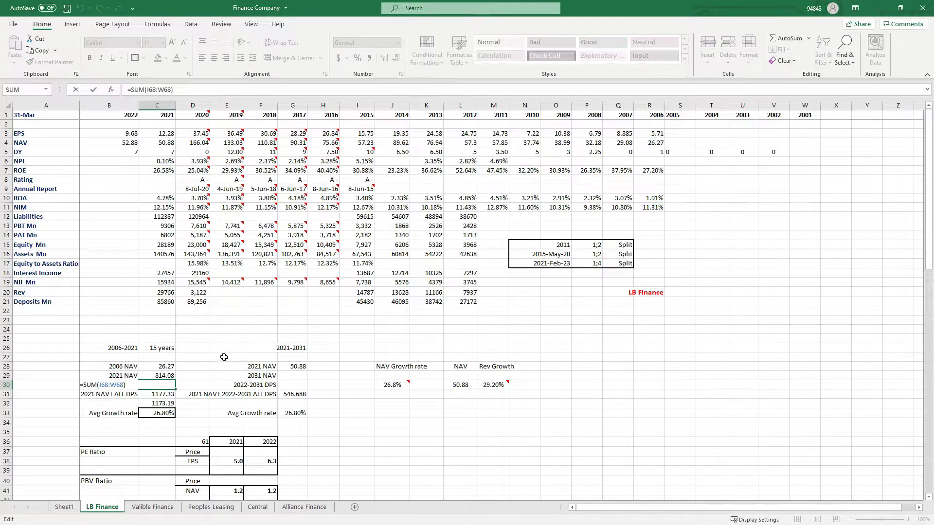
mouse_move(237, 259)
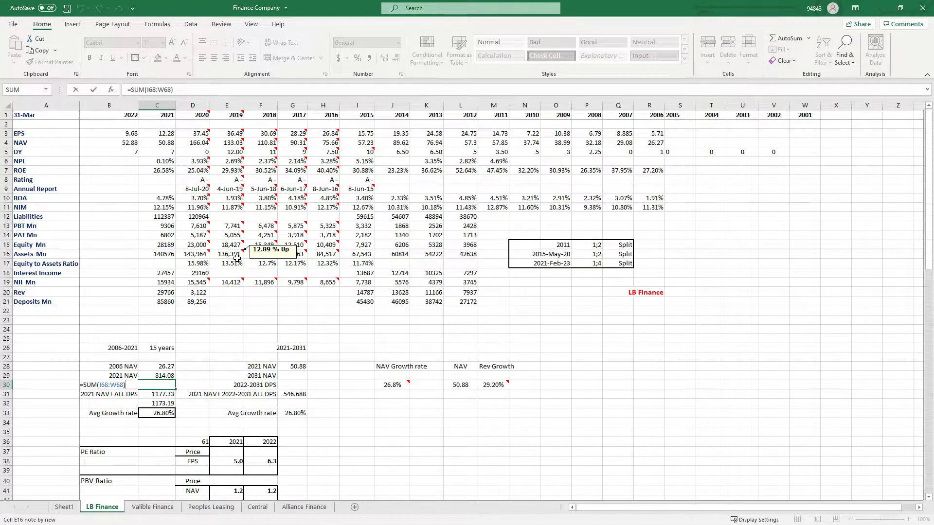
key("Return")
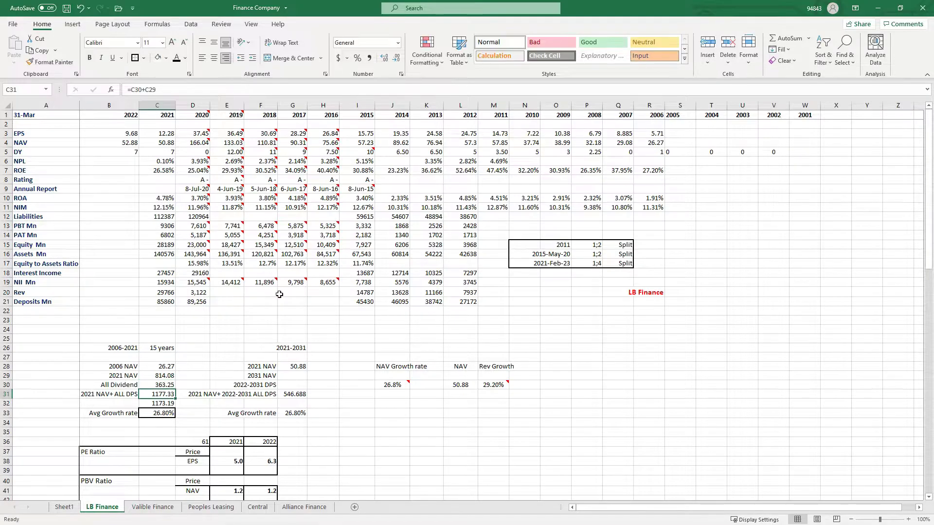
double_click(160, 385)
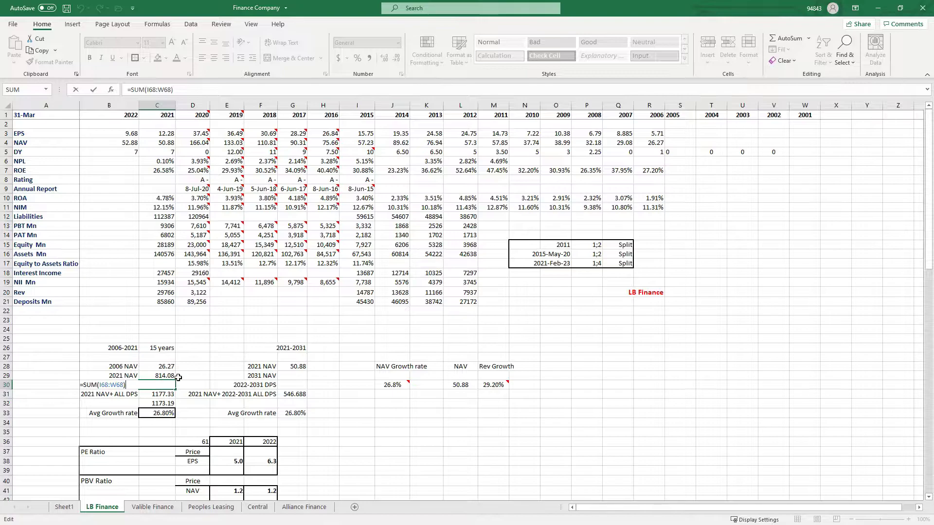
key("Return")
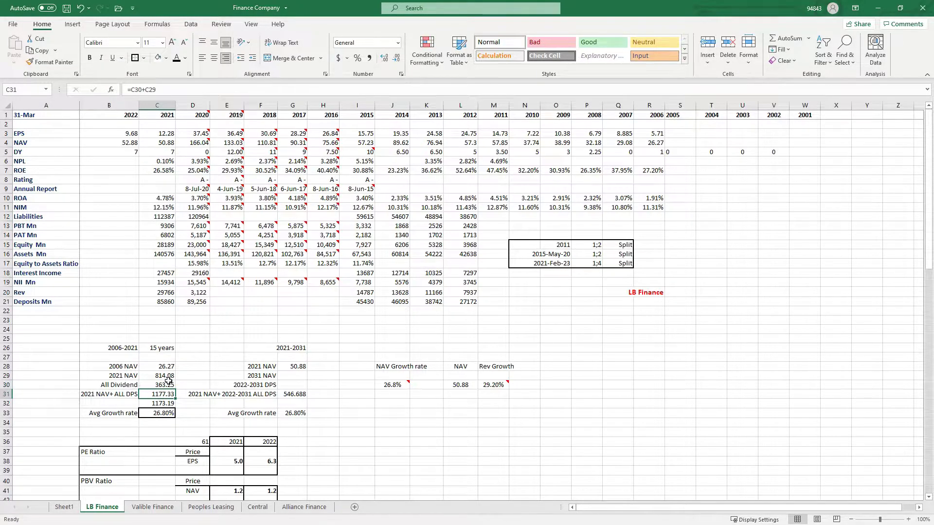
Review the 2021 NAV plus all DPS total against the 2006 NAV, the year count and the average growth rate
left_click(126, 394)
left_click(160, 394)
left_click(171, 366)
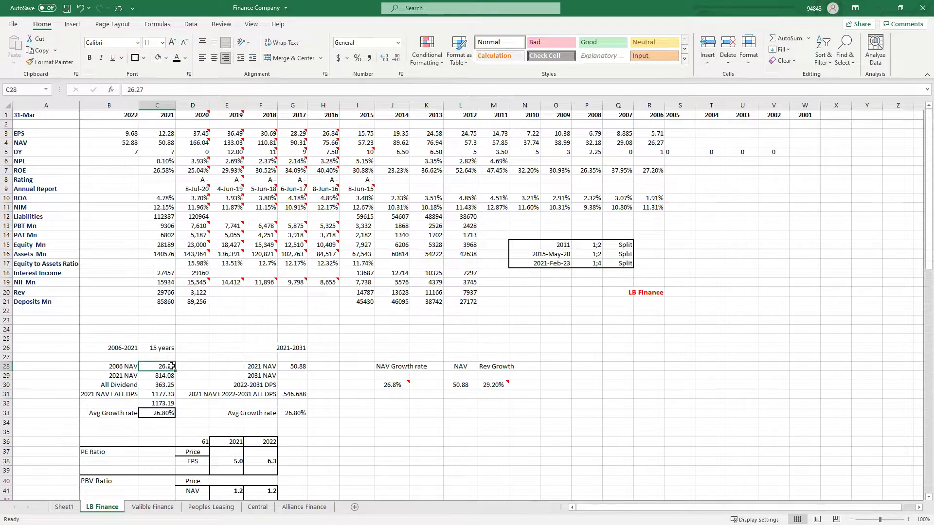
left_click(165, 396)
left_click(167, 348)
left_click(173, 413)
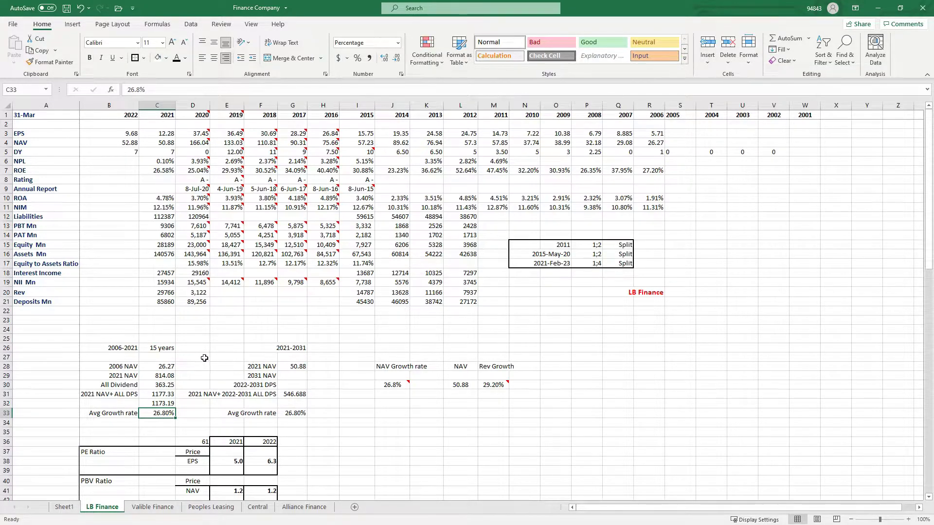
Inspect the average growth rate in C33 and the compounding formula in C32 without changing either
double_click(150, 415)
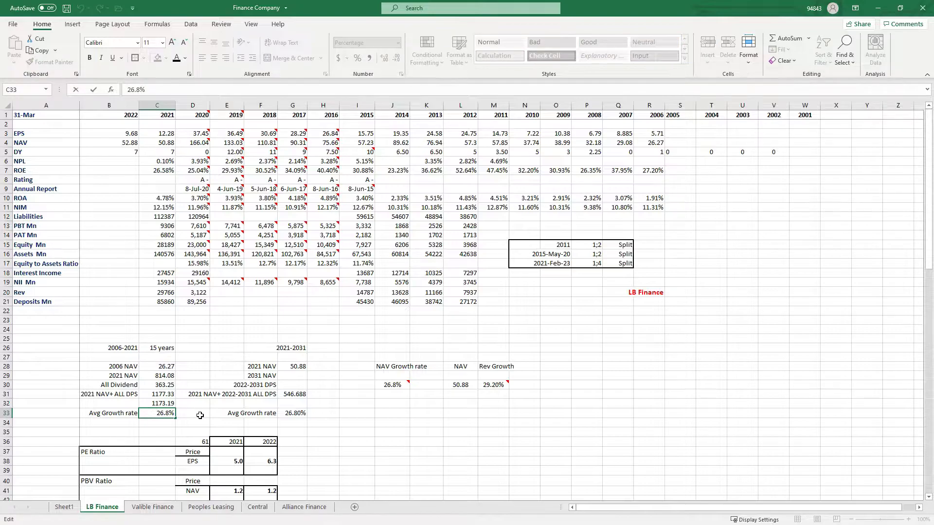
key("Escape")
double_click(168, 404)
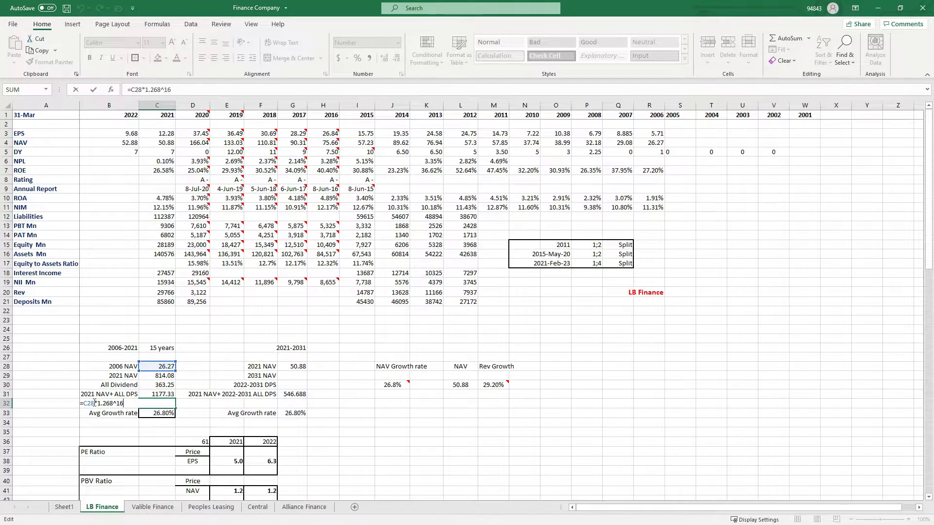
key("Return")
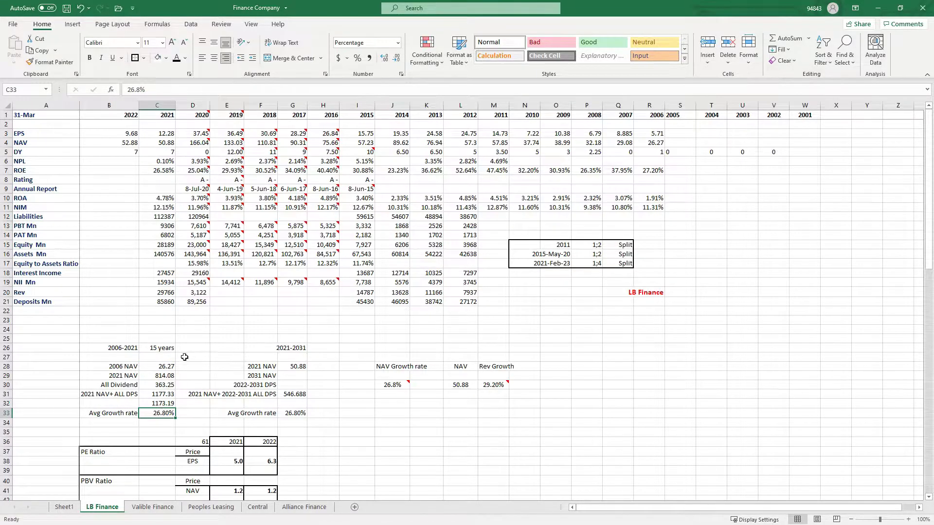
Change the period length beside the 2006-2021 label in C26 to "16 years"
double_click(156, 348)
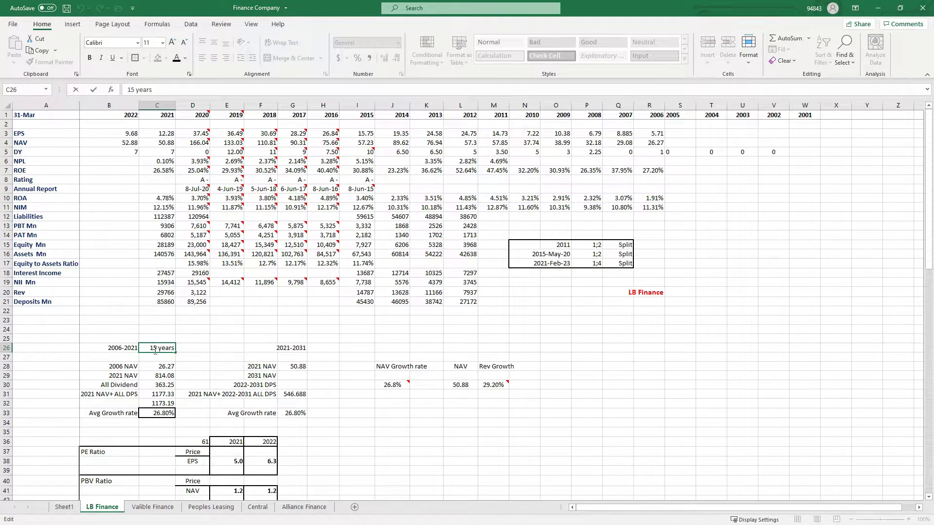
key("BackSpace")
type("5")
key("BackSpace")
type("6")
key("Return")
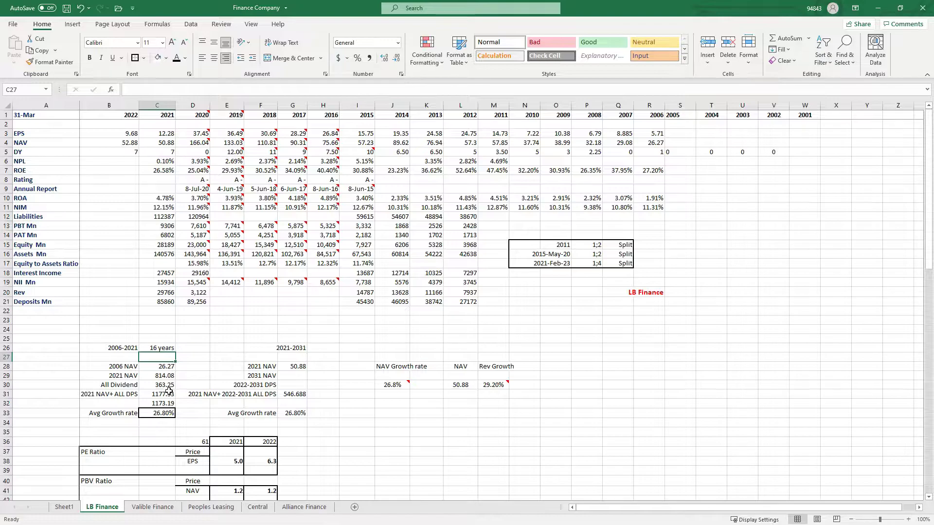
Review the whole 2006-2021 growth block, B26:C33, and its average growth rate
left_click(134, 346)
left_click_drag(134, 346, 139, 413)
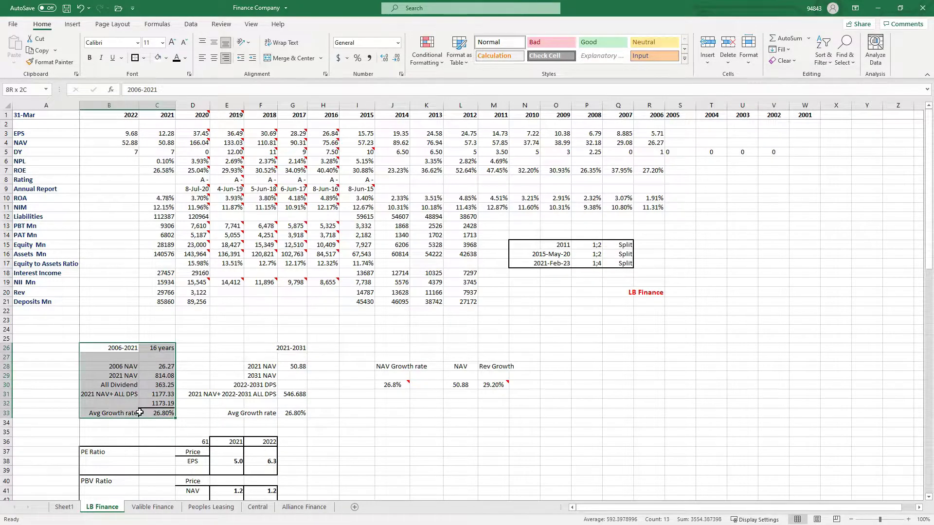
left_click(140, 413)
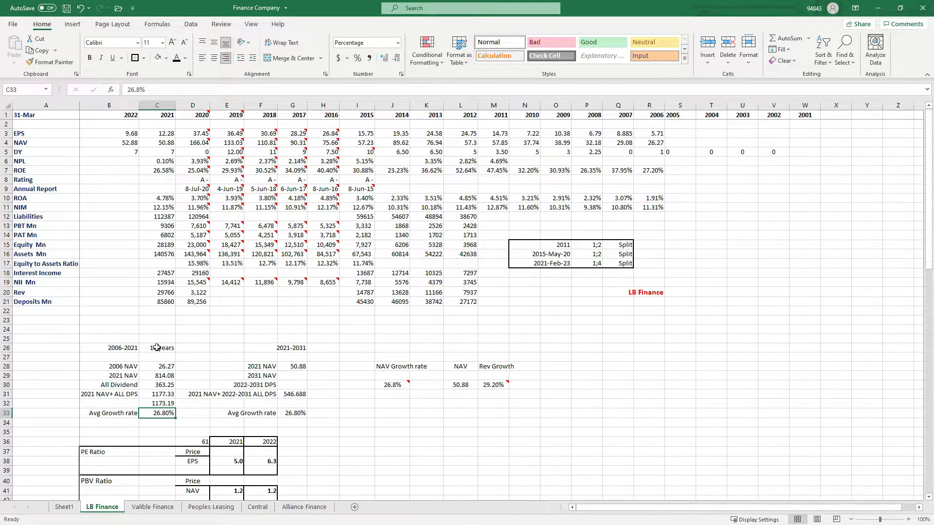
left_click_drag(114, 412, 157, 412)
left_click(163, 413)
Examine the NAV Growth rate, NAV and Rev Growth summary in rows 28 to 30
left_click(394, 356)
left_click(530, 357)
left_click_drag(393, 365, 493, 394)
left_click(554, 368)
left_click(493, 367)
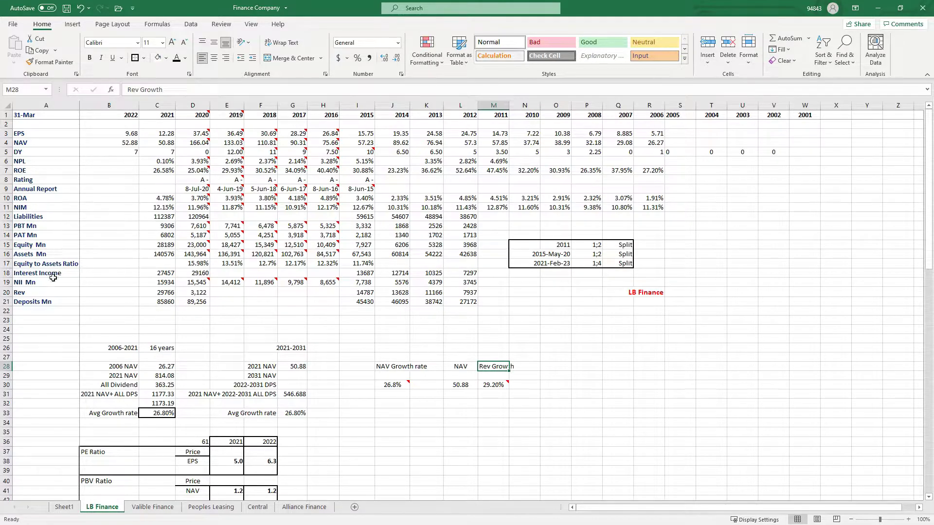
Compare LB Finance's 2021 and 2012 revenue figures in the Rev row
left_click_drag(44, 289, 187, 298)
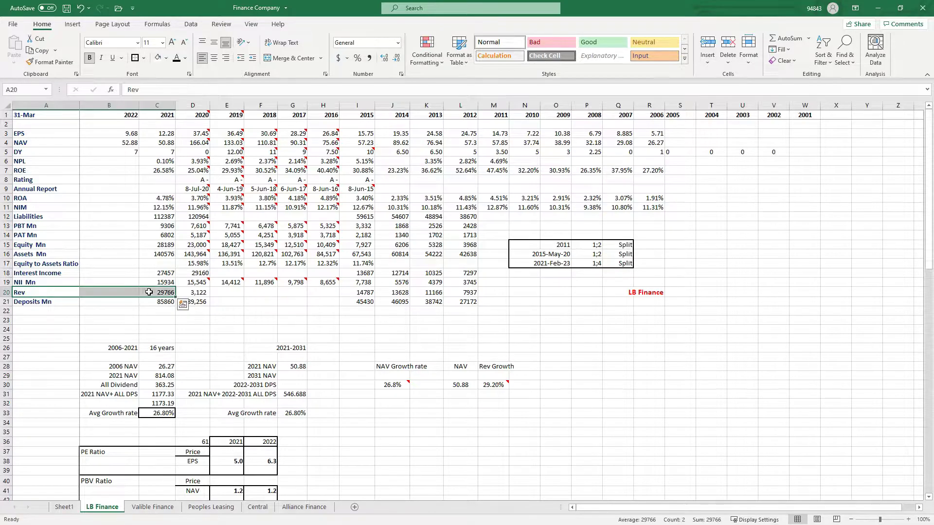
left_click(162, 291)
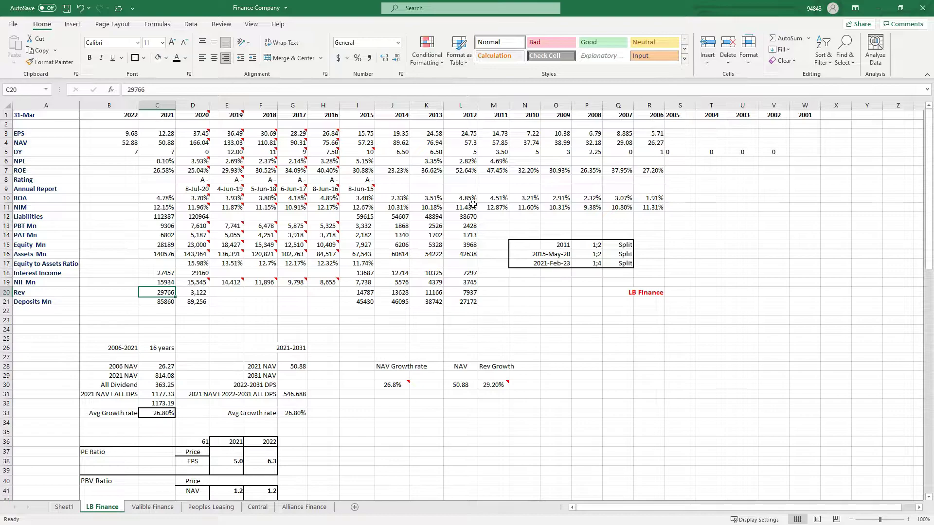
left_click(475, 293)
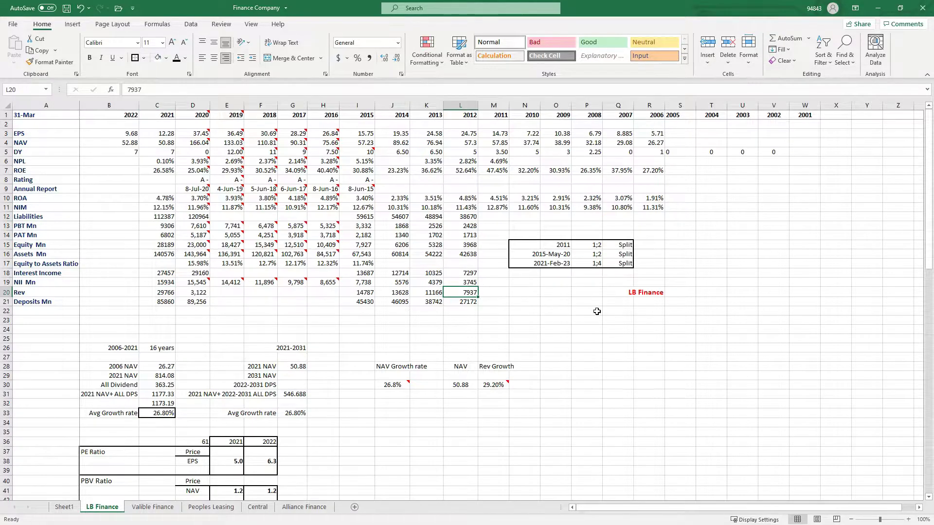
Check the Rev Growth rate in M30 against LB Finance's 2012 and 2021 figures in the Rev row
double_click(503, 384)
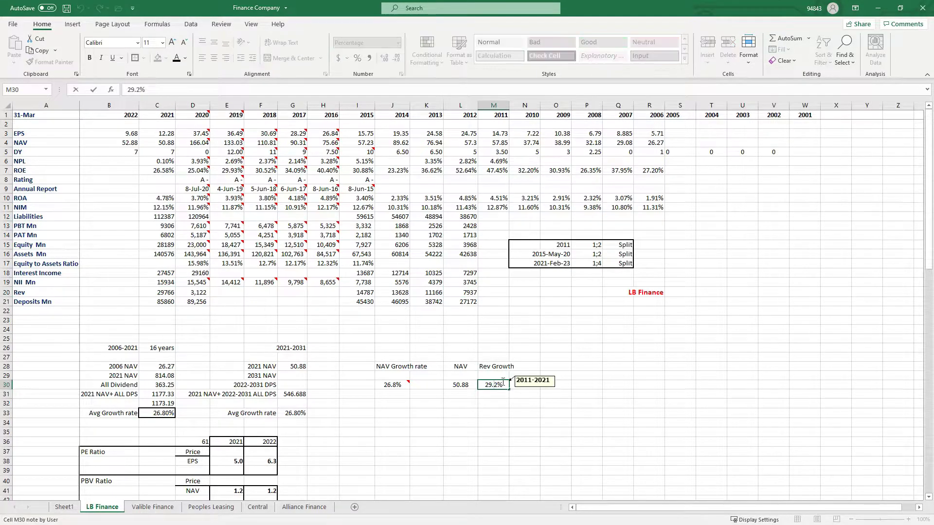
key("Return")
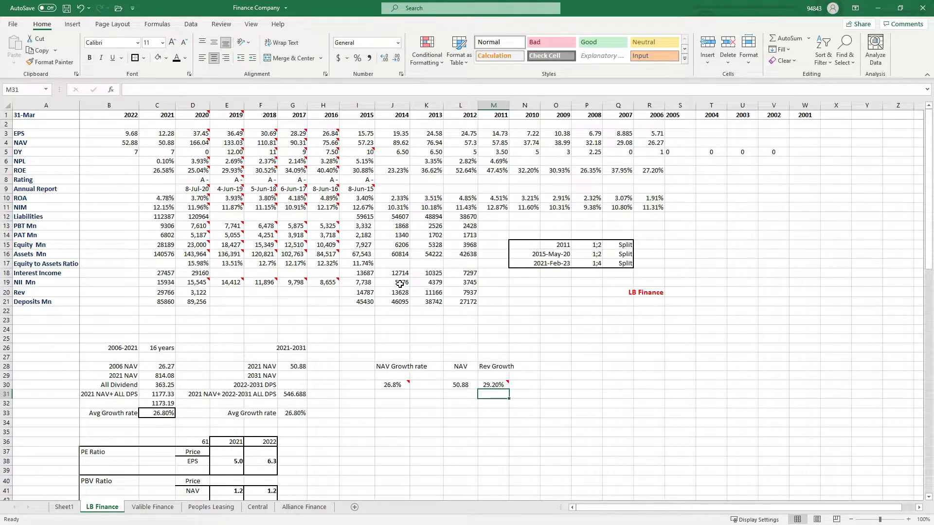
left_click(470, 292)
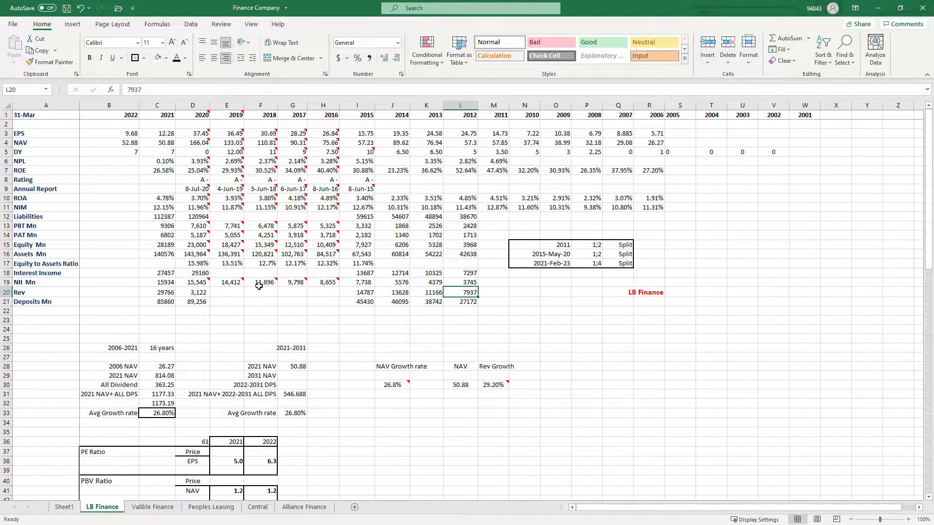
left_click(159, 293)
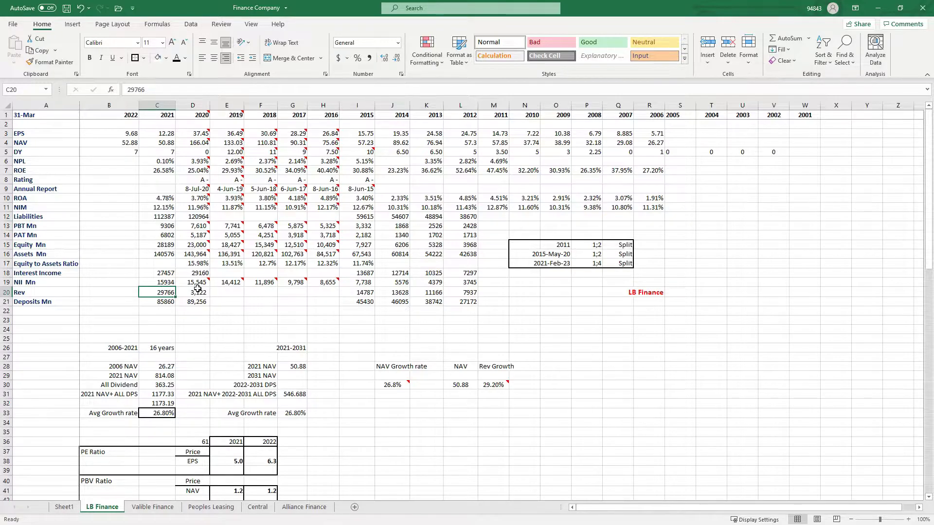
Compare the Rev Growth rate in M30 with the NAV Growth rate in J30
left_click(500, 384)
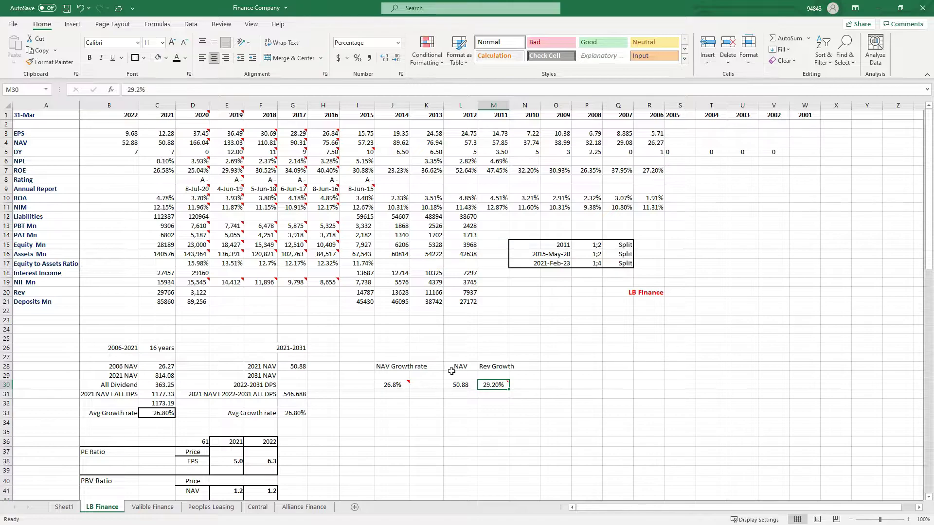
left_click(392, 384)
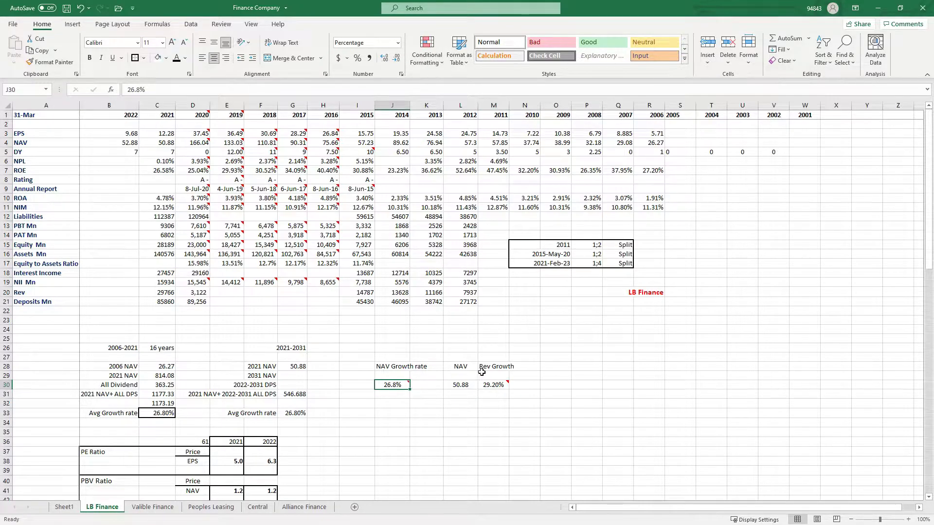
left_click(493, 385)
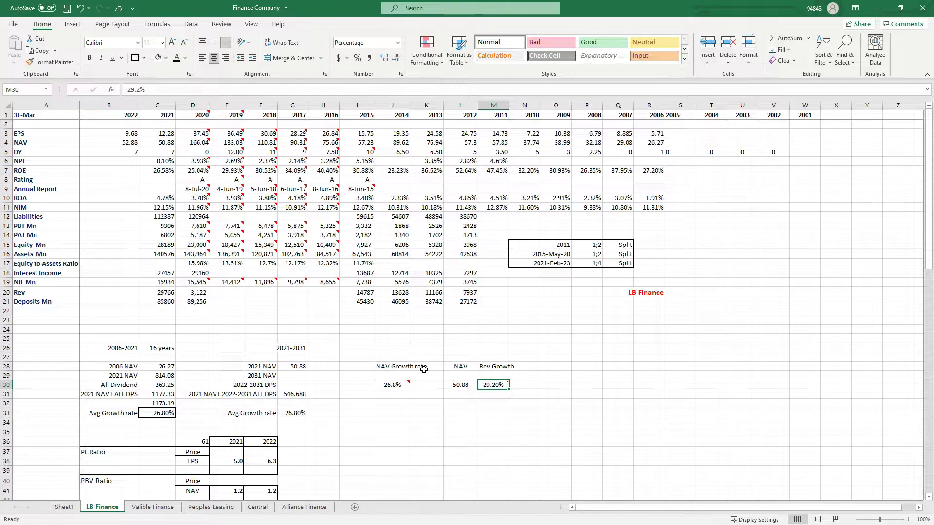
left_click(391, 384)
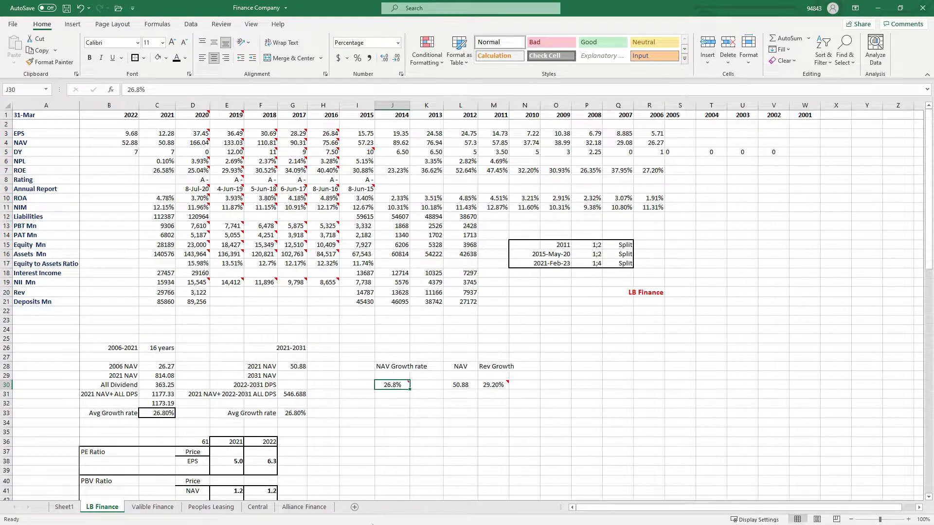
Switch to Chrome, open LB Finance's June 2021 interim report PDF and examine the Income row of its comprehensive income statement
left_click(358, 519)
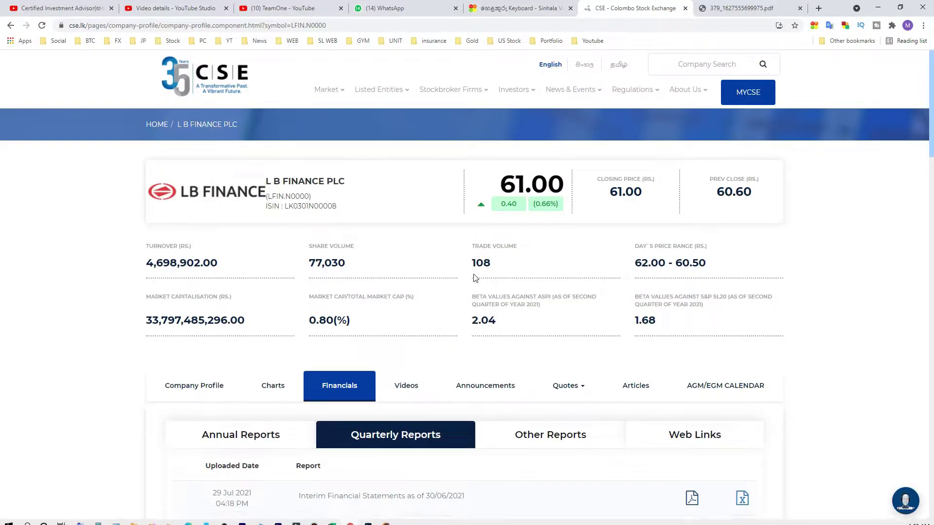
left_click(711, 6)
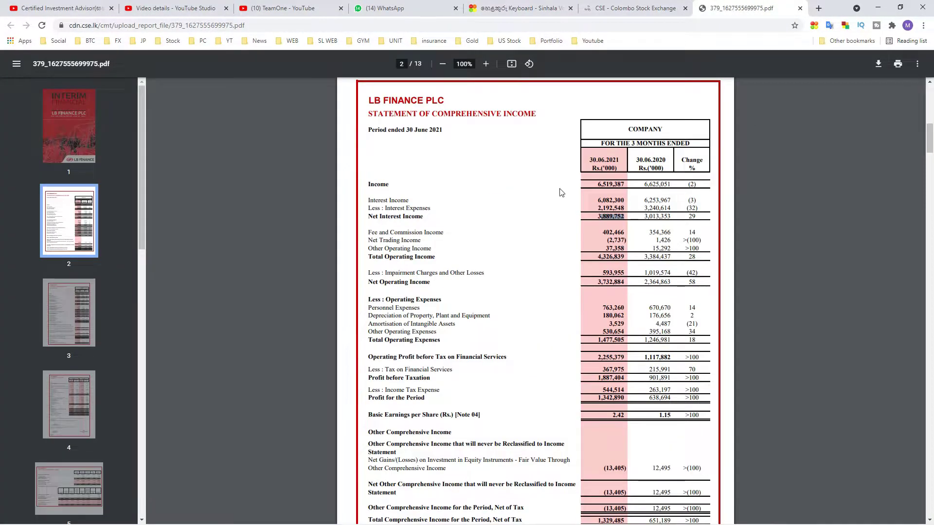
left_click(601, 185)
left_click_drag(600, 184, 715, 293)
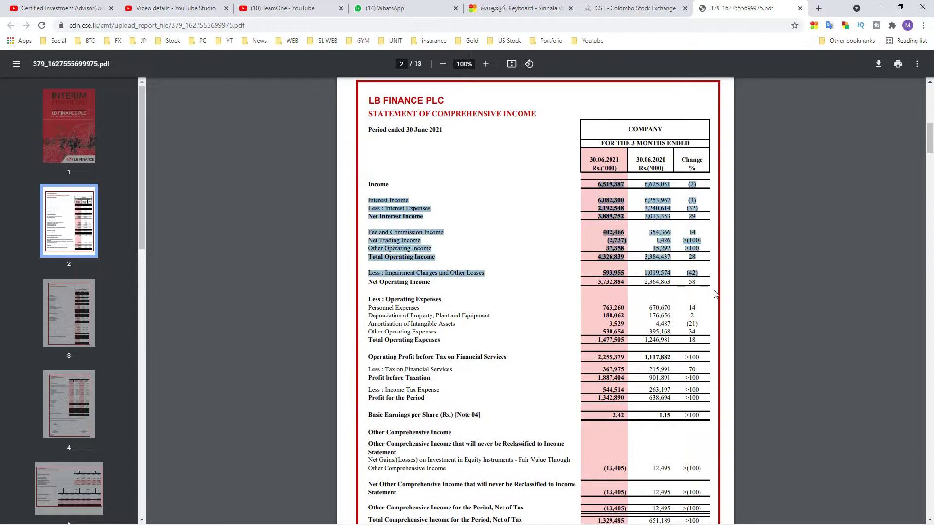
left_click(697, 219)
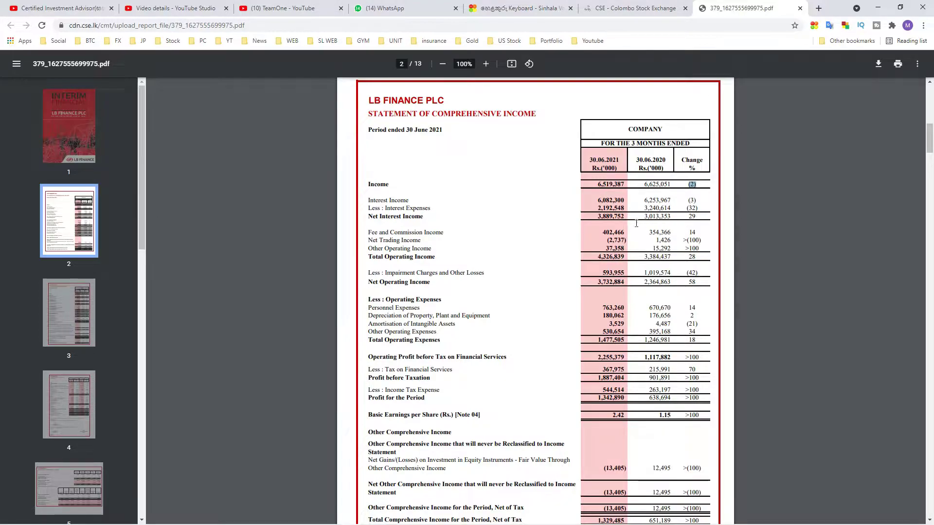
Review the Interest Income, Interest Expenses and Net Interest Income rows for the June 2021 and June 2020 quarters
left_click_drag(597, 218, 631, 209)
left_click(631, 209)
left_click_drag(597, 200, 627, 203)
left_click_drag(382, 216, 421, 210)
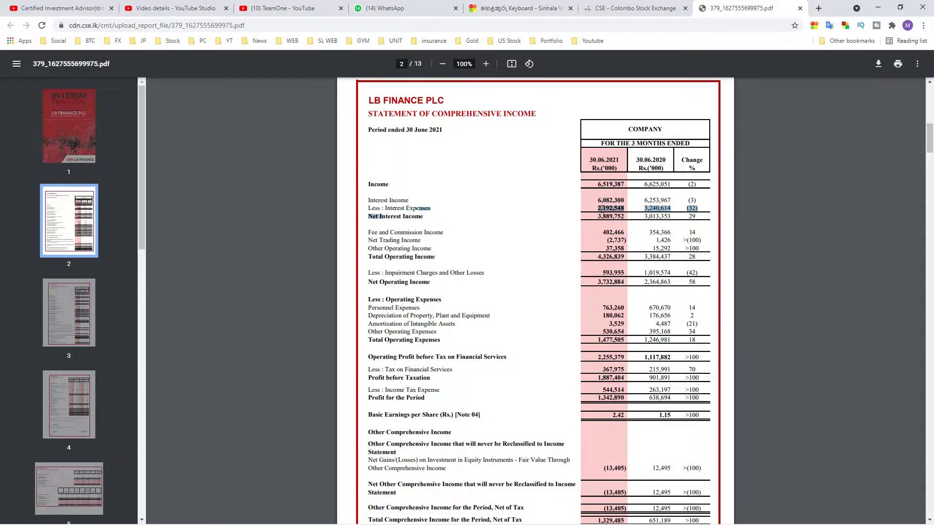
left_click(601, 207)
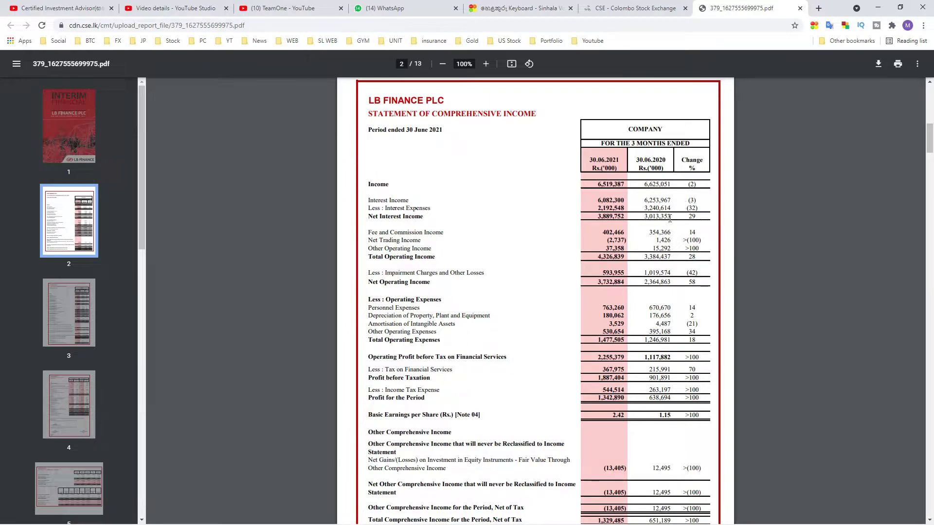
left_click_drag(598, 219, 623, 214)
left_click(641, 216)
left_click_drag(368, 200, 671, 209)
left_click(624, 165)
left_click_drag(598, 216, 616, 217)
left_click_drag(686, 208, 696, 214)
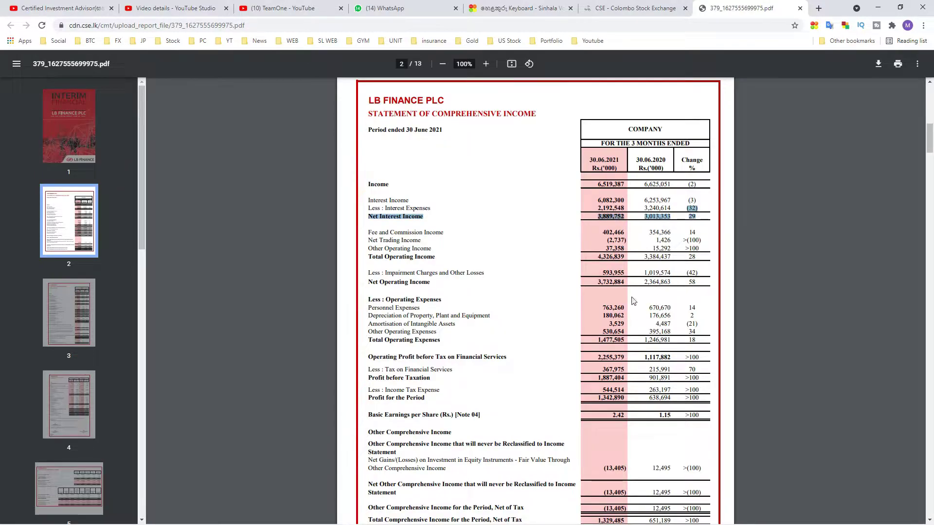
Examine the Net Operating Income row and the percentage change in Total Operating Expenses
left_click_drag(595, 258, 621, 282)
mouse_move(698, 290)
left_mouse_down()
mouse_move(684, 283)
mouse_move(698, 281)
mouse_move(693, 285)
left_mouse_up()
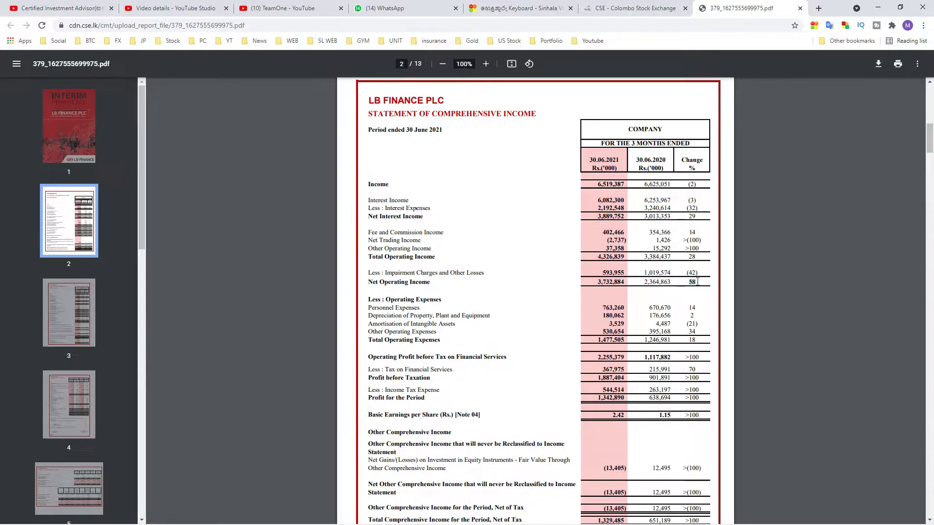
scroll(575, 292, "down", 1)
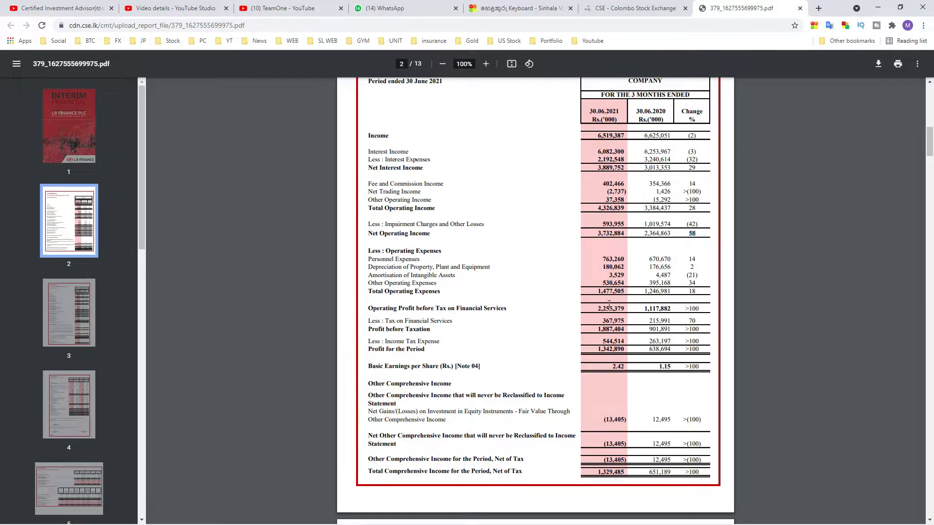
double_click(692, 292)
Compare Profit before Taxation and Profit for the Period between the June 2021 and June 2020 quarters
left_click_drag(597, 329, 671, 329)
left_click(635, 331)
double_click(652, 331)
double_click(616, 329)
left_click_drag(603, 349, 626, 349)
left_click_drag(648, 349, 670, 350)
left_click_drag(598, 349, 623, 350)
left_click(635, 349)
left_click_drag(600, 349, 673, 347)
Compare the Basic Earnings per Share figures for the June 2021 and June 2020 quarters
scroll(673, 347, "down", 1)
left_click_drag(611, 318, 642, 319)
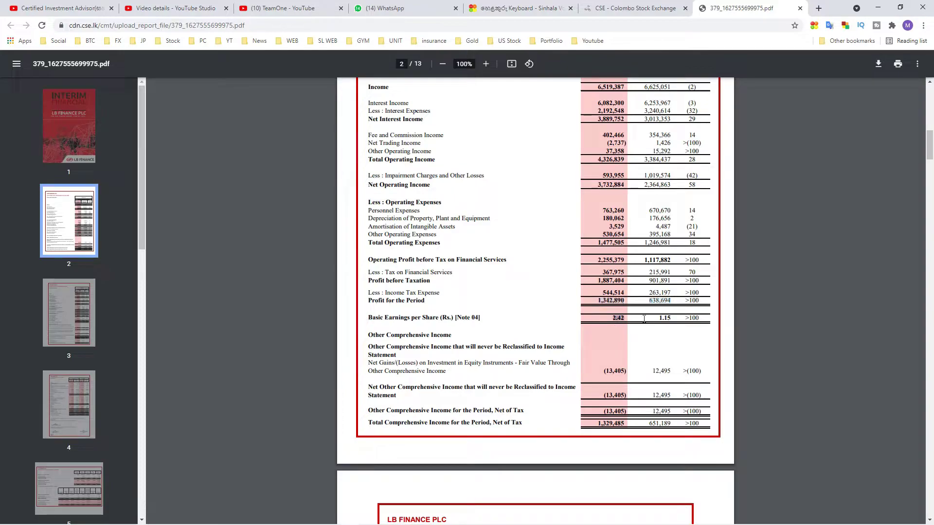
left_click(658, 317)
Recheck the Income and Interest Expenses rows and the percentage change in Profit for the Period
scroll(638, 318, "up", 4)
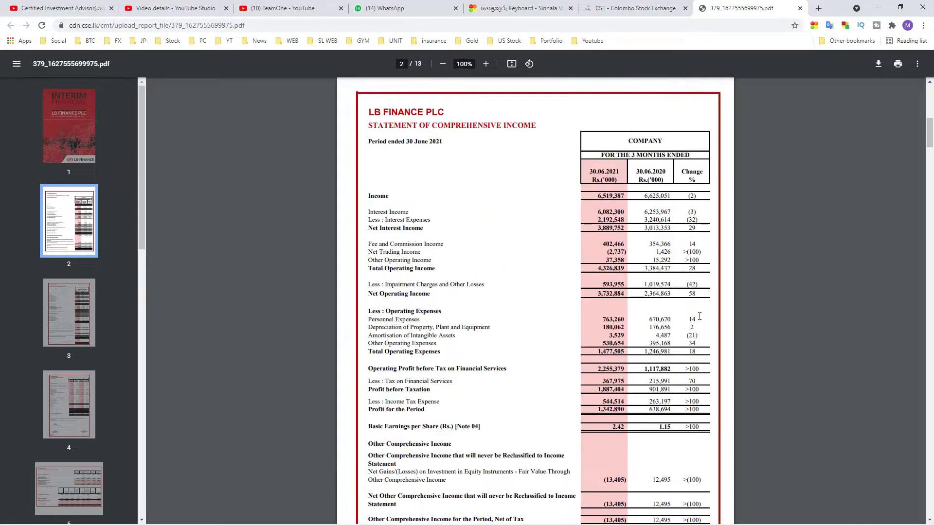
left_click_drag(600, 283, 679, 282)
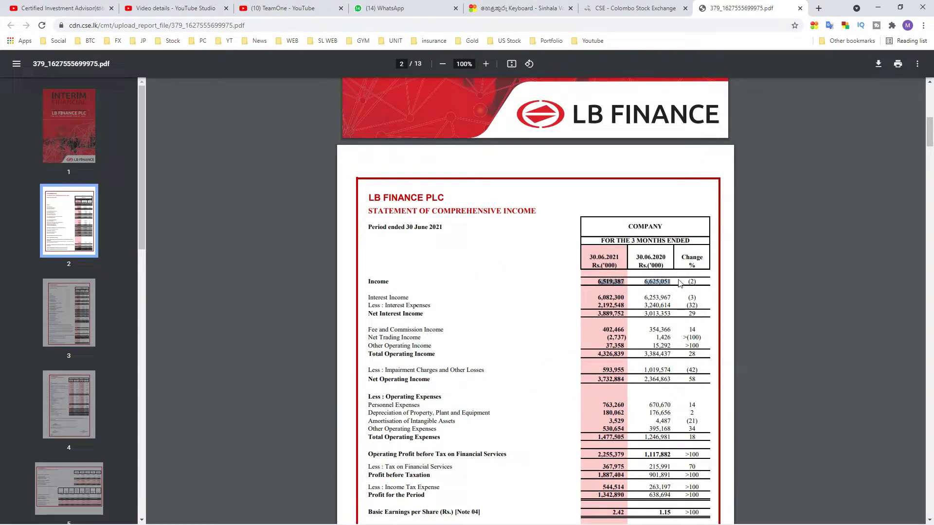
left_click_drag(368, 305, 671, 303)
left_click_drag(597, 305, 670, 302)
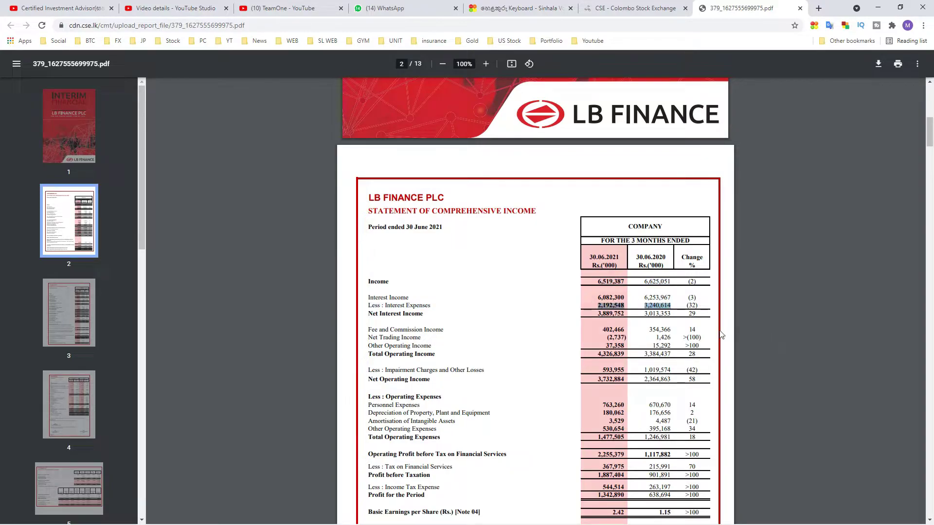
double_click(692, 305)
scroll(700, 299, "down", 3)
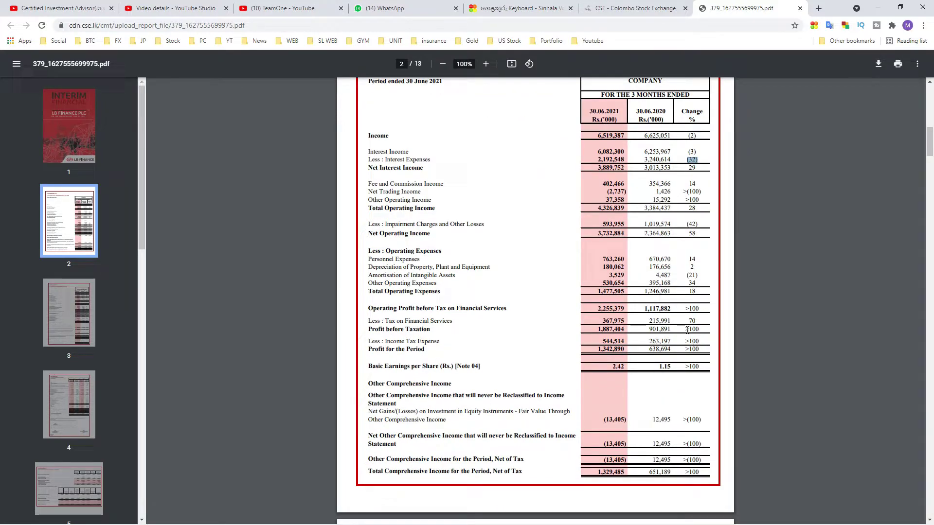
left_click_drag(685, 349, 700, 348)
Return to the Finance Company workbook in Excel and view the 2021 and 2022 columns of the ratio table in row 36
scroll(608, 294, "down", 1)
scroll(608, 295, "down", 6)
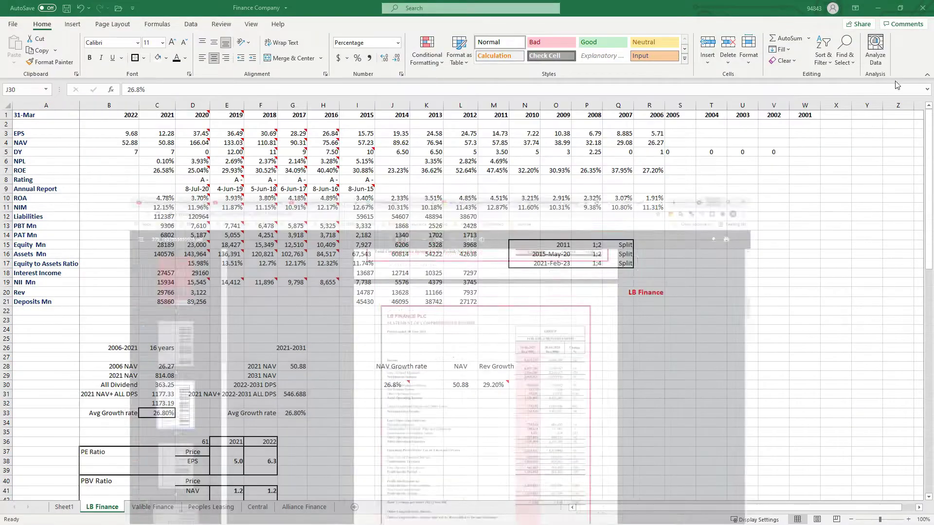
left_click(878, 6)
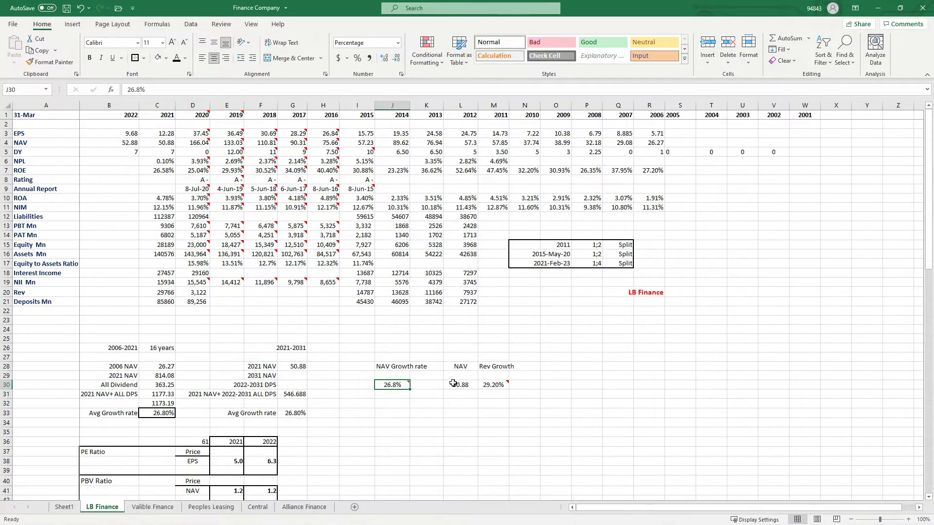
scroll(349, 333, "down", 4)
left_click(364, 323)
left_click_drag(241, 329, 253, 333)
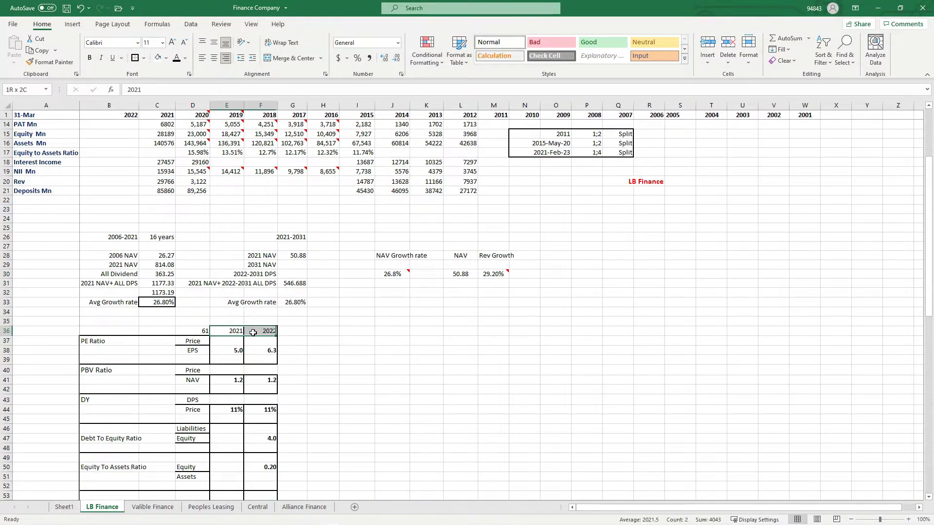
left_click(256, 331)
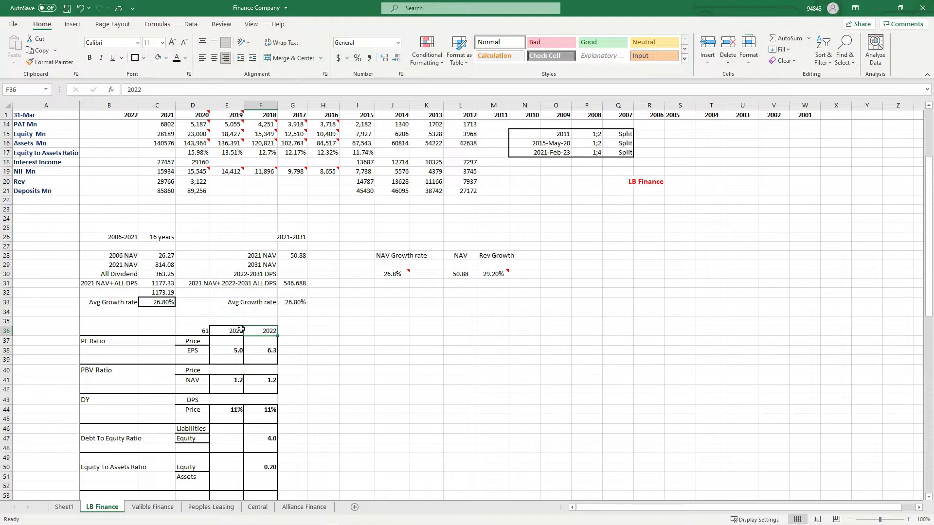
Inspect the 2022 EPS formula in B3 and the 2022 dividend in B5
scroll(243, 321, "up", 4)
left_click(115, 133)
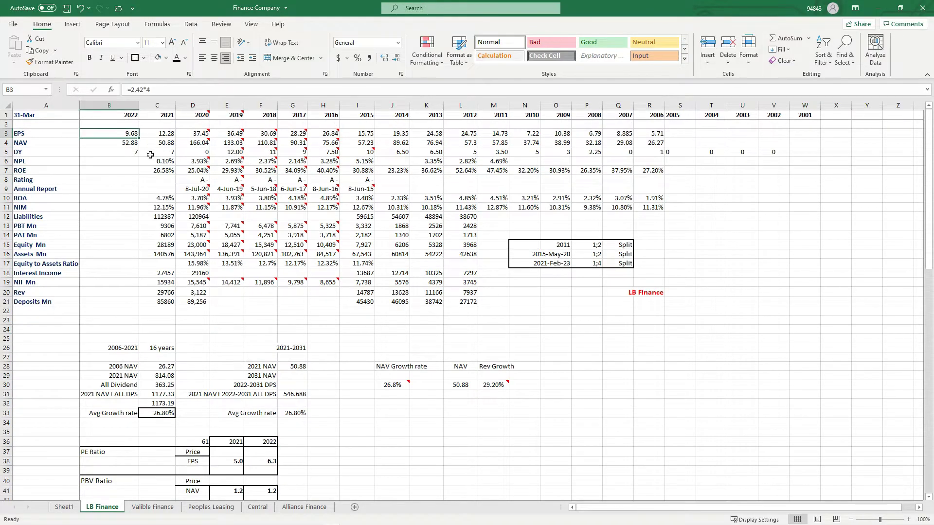
left_click(141, 136)
left_click(134, 134)
left_click(113, 151)
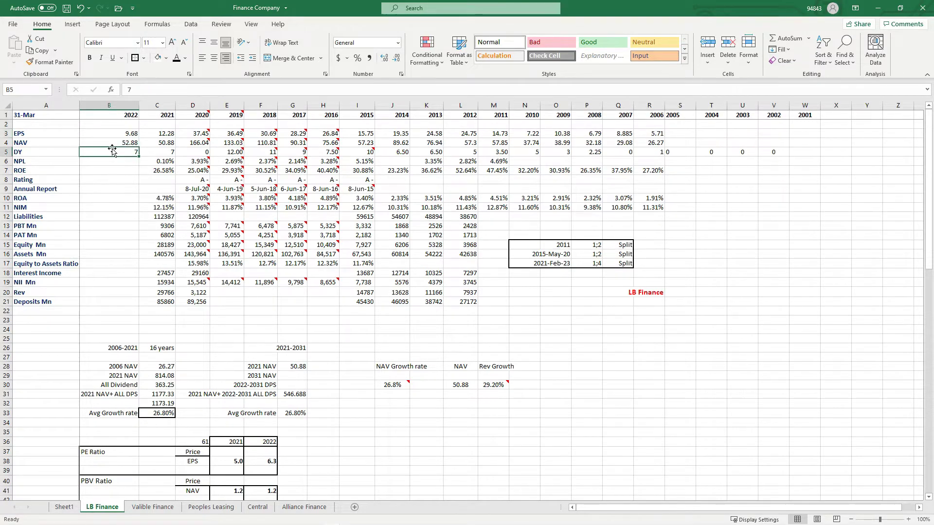
Inspect the PE Ratio formulas for 2021 and 2022 in E38 and F38
scroll(407, 271, "down", 3)
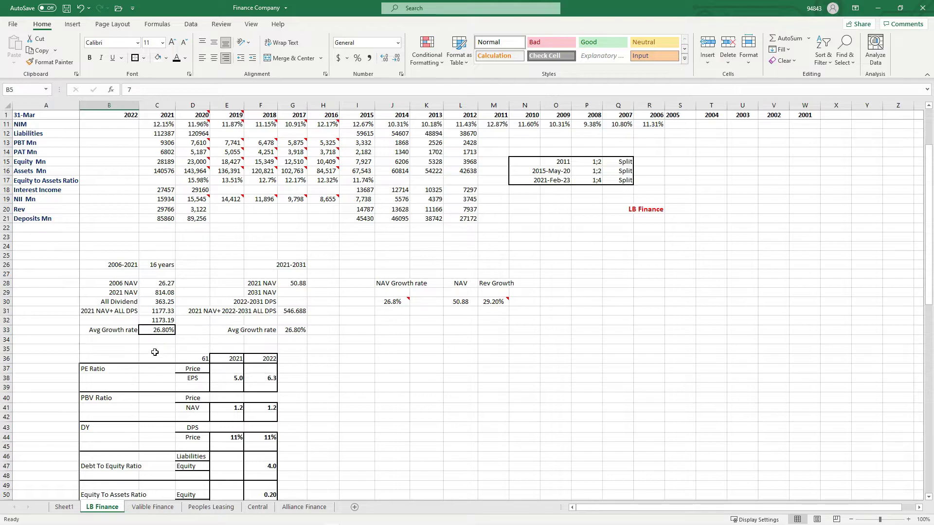
left_click_drag(121, 370, 190, 370)
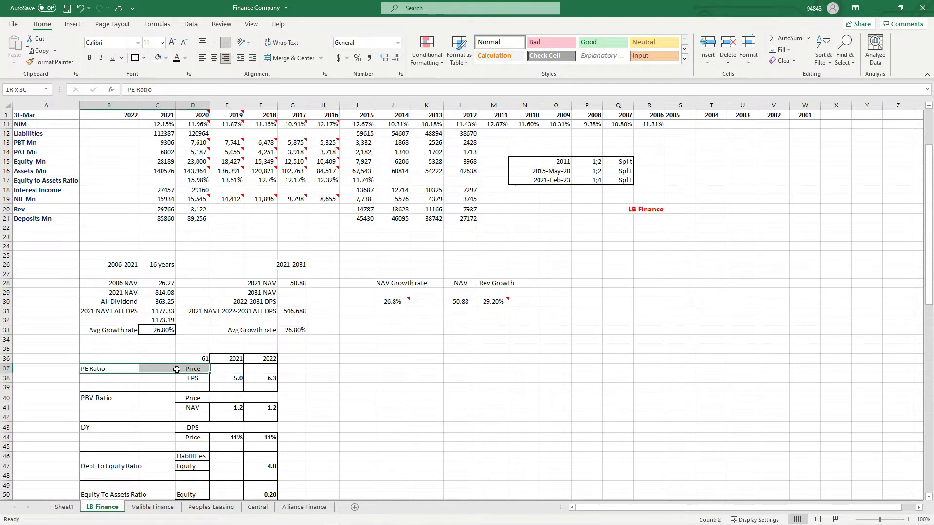
left_click(237, 358)
left_click(234, 377)
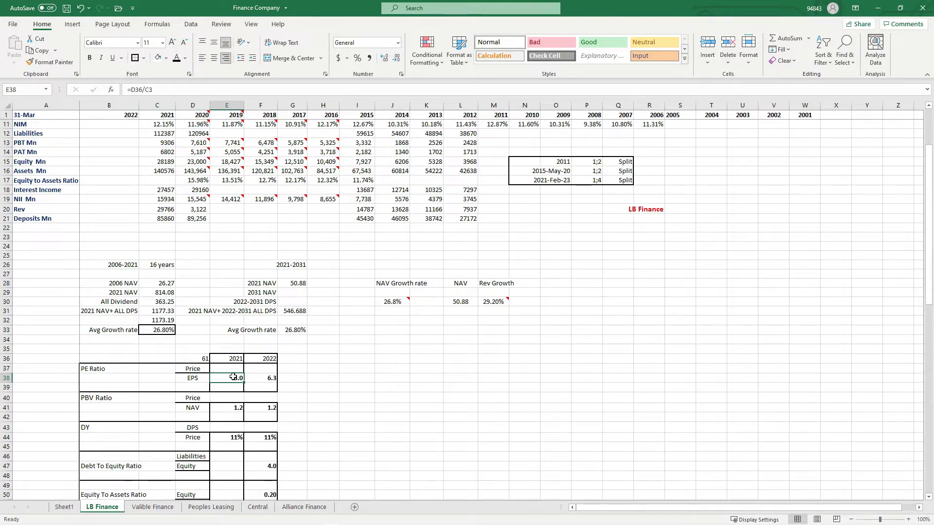
left_click(270, 379)
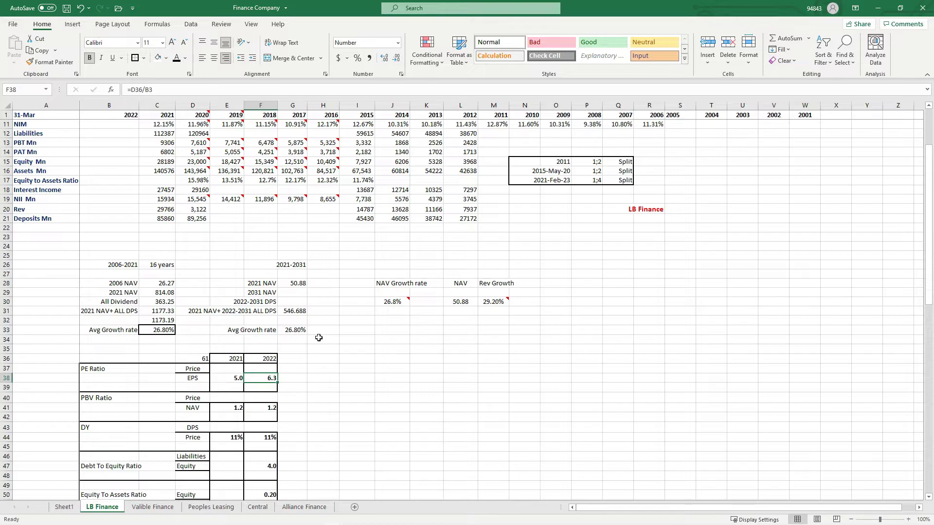
Inspect the PBV Ratio formulas for 2021 and 2022 in E41 and F41
scroll(263, 353, "down", 2)
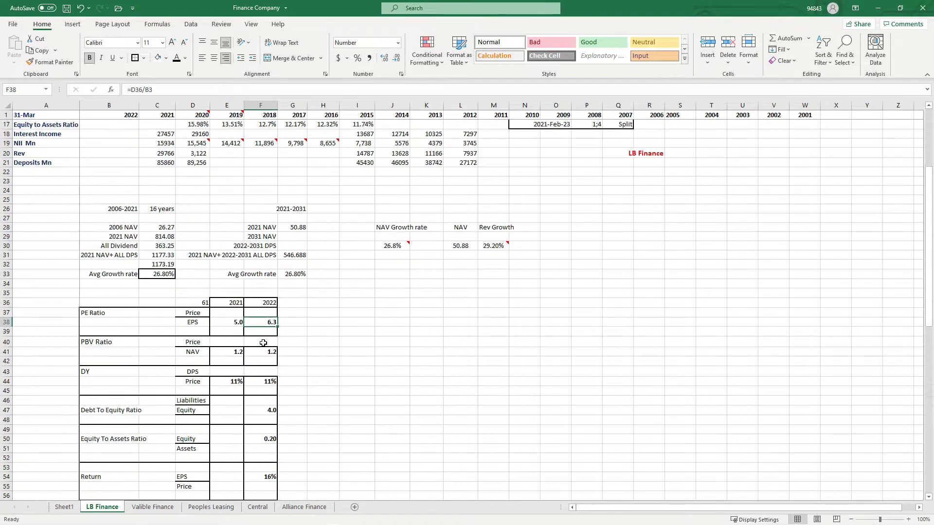
left_click_drag(160, 343, 195, 343)
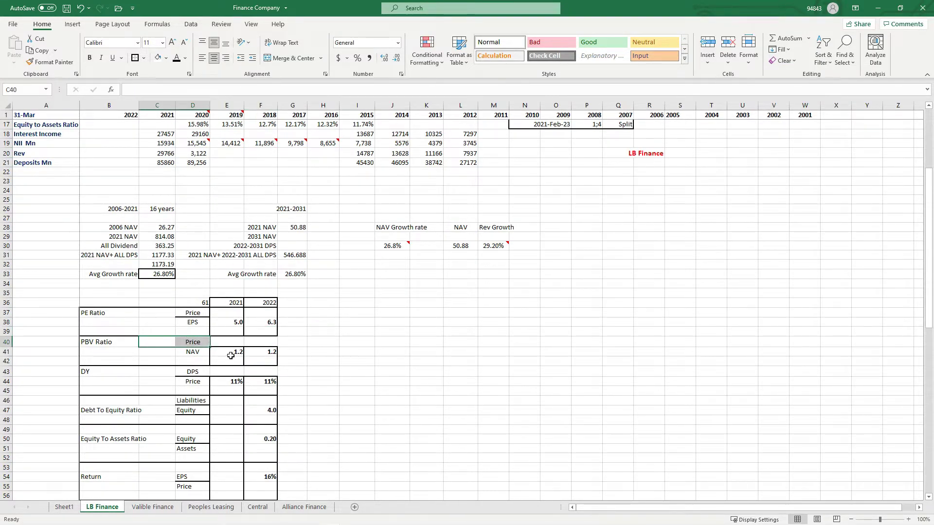
left_click(230, 353)
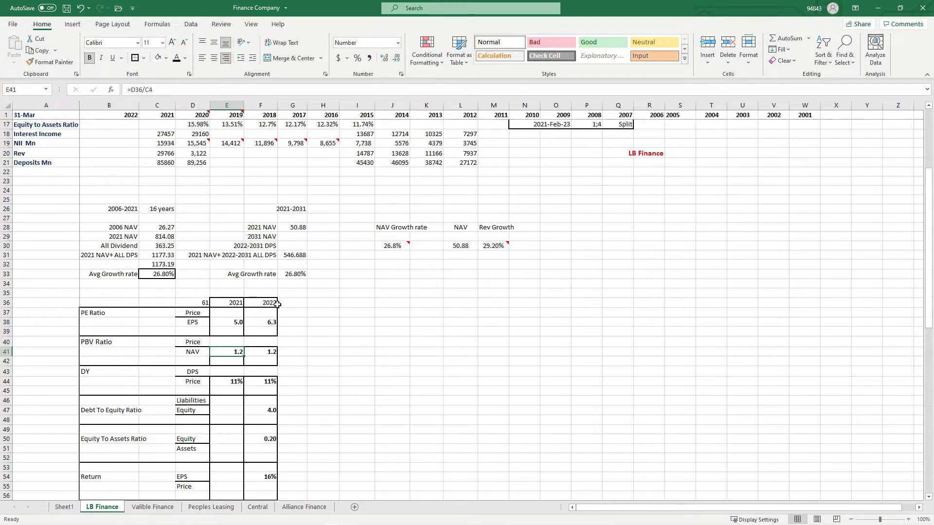
left_click(273, 350)
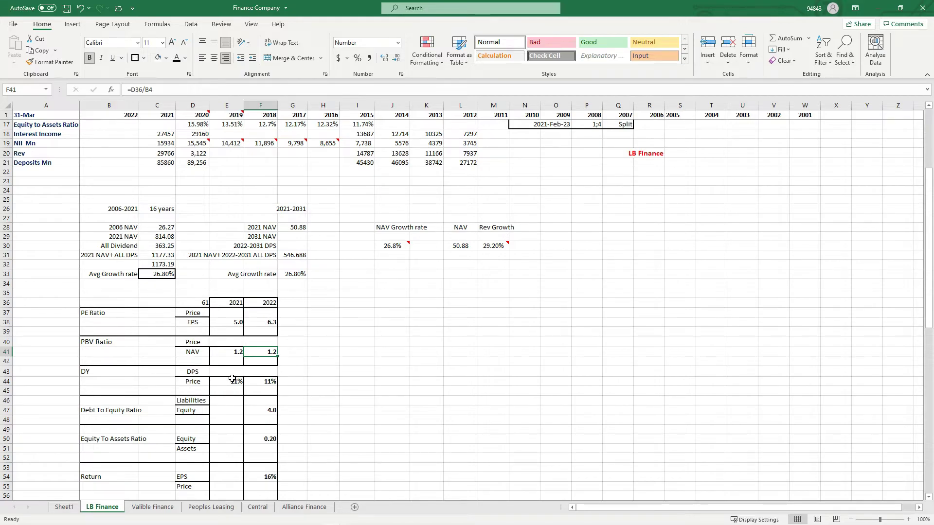
Open the 2021 dividend yield formula in E44 to trace its DPS and price references, and undo the accidental change to it
double_click(232, 380)
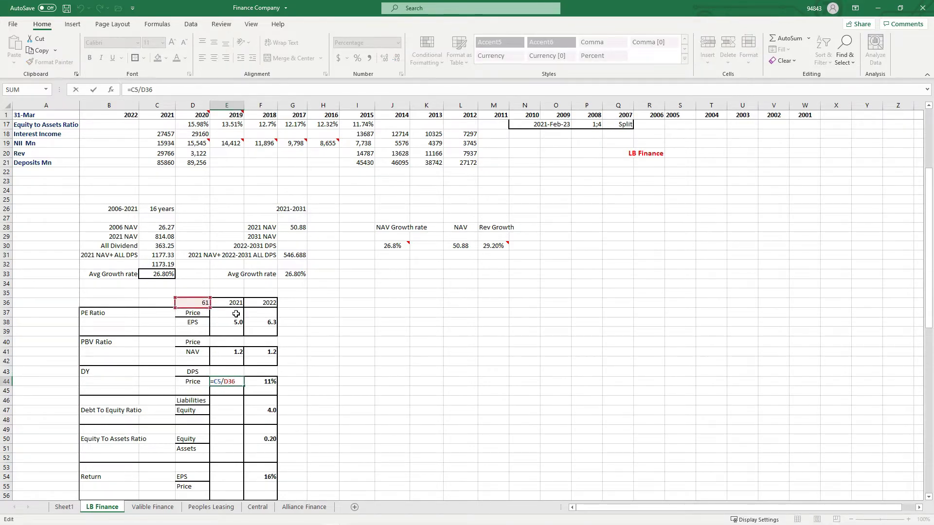
scroll(206, 302, "up", 5)
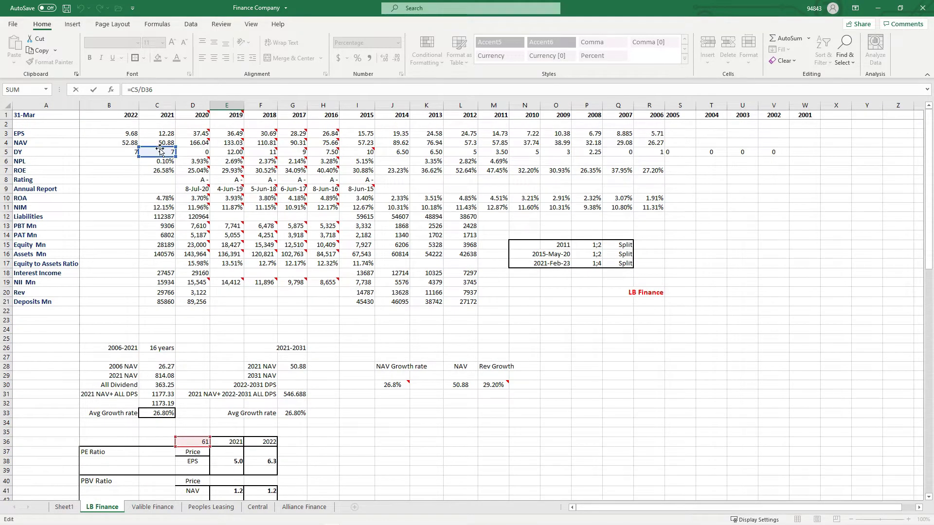
left_click(192, 161)
scroll(225, 301, "down", 3)
scroll(224, 300, "down", 1)
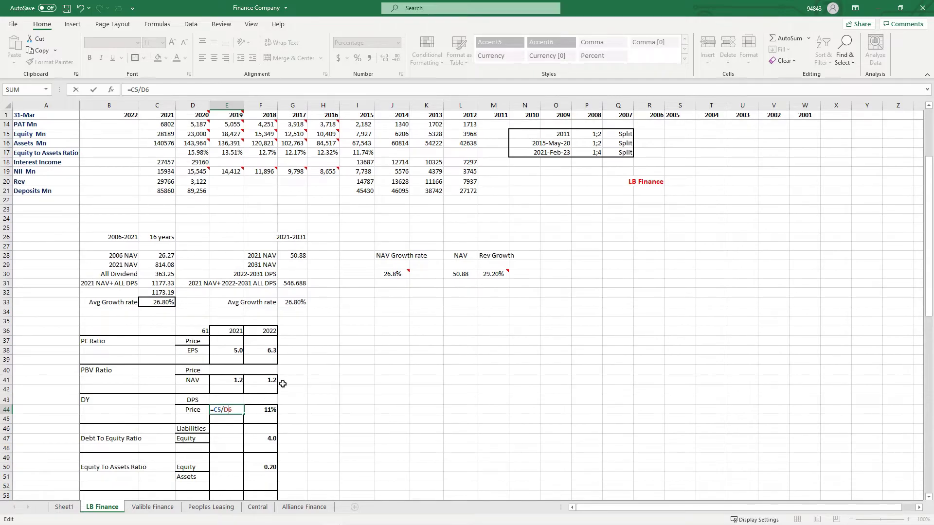
key("Return")
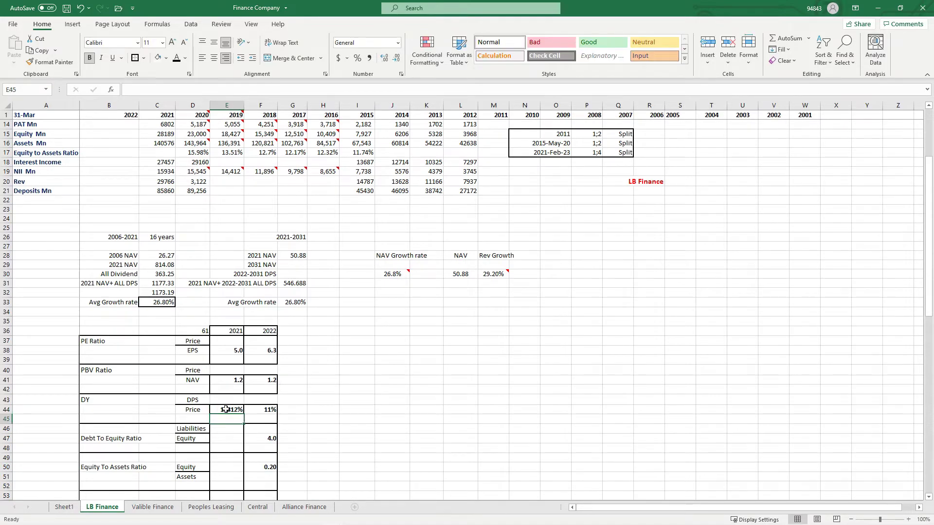
left_click(81, 8)
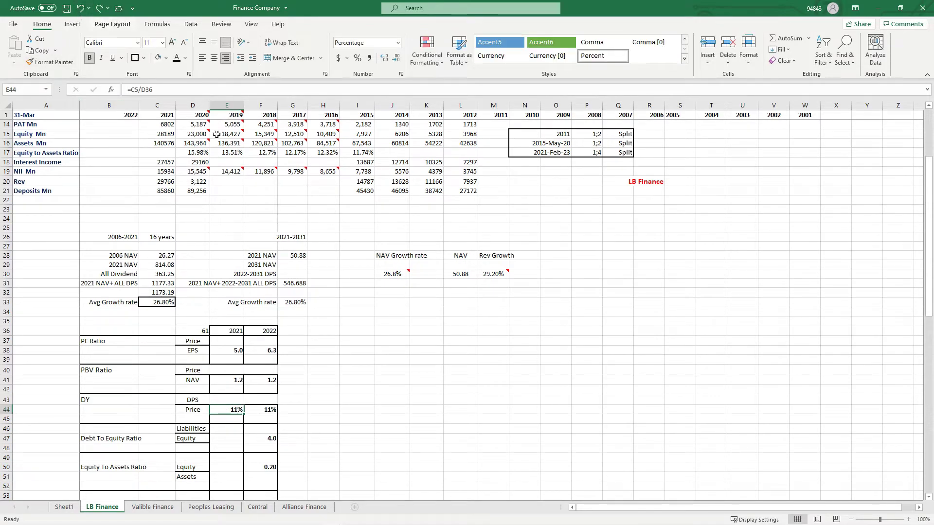
Inspect the 2022 dividend yield formula in F44 and the 2021 and 2022 dividends in C5 and B5
left_click(256, 411)
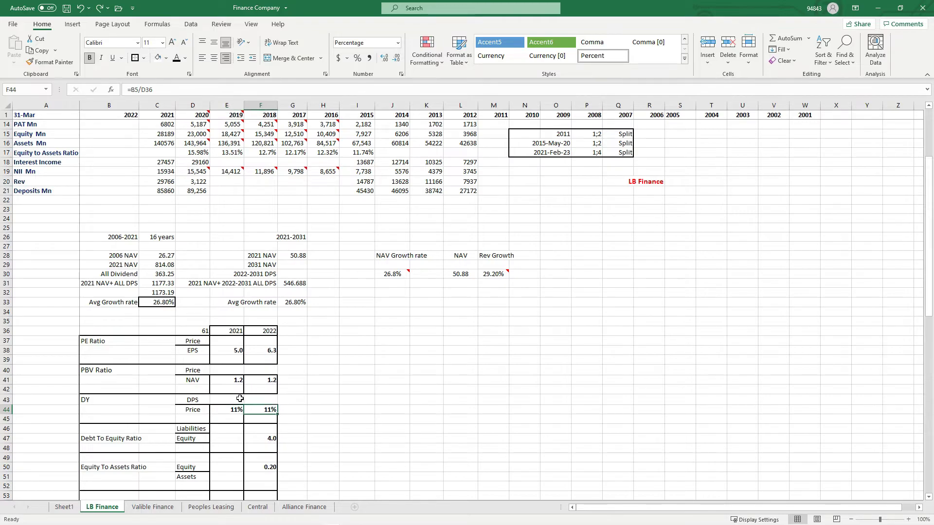
scroll(313, 365, "up", 4)
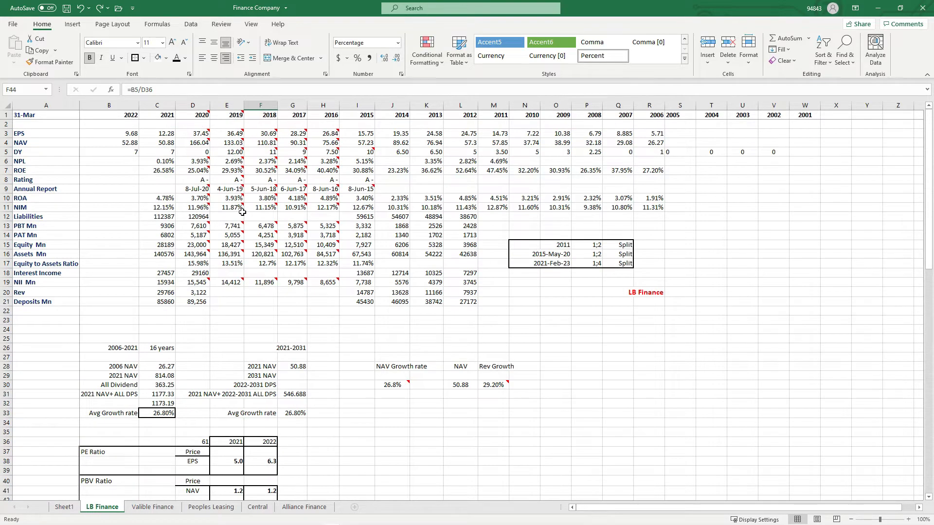
left_click(165, 152)
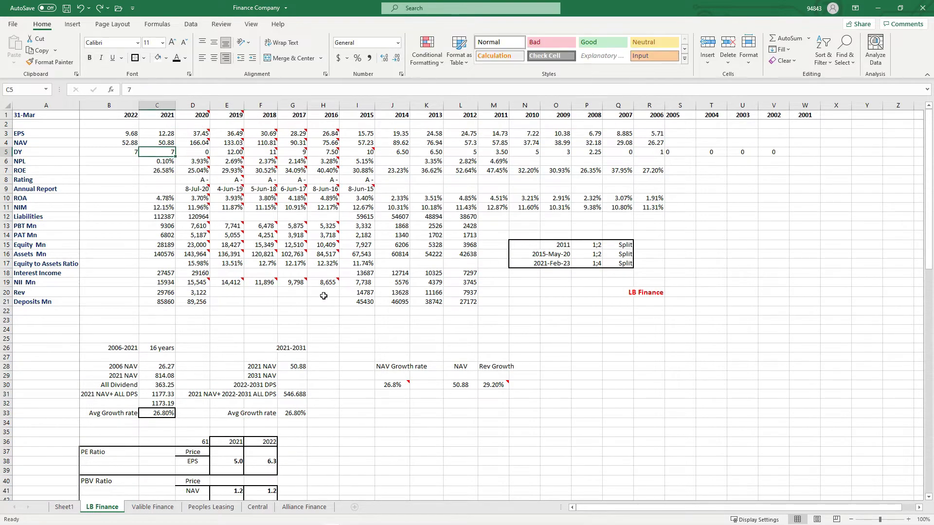
left_click(106, 148)
scroll(258, 341, "down", 4)
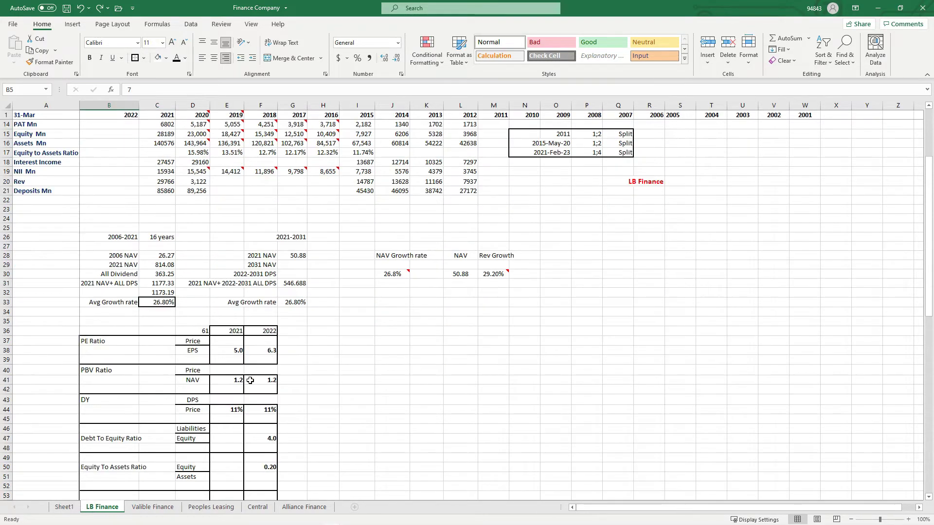
left_click(267, 408)
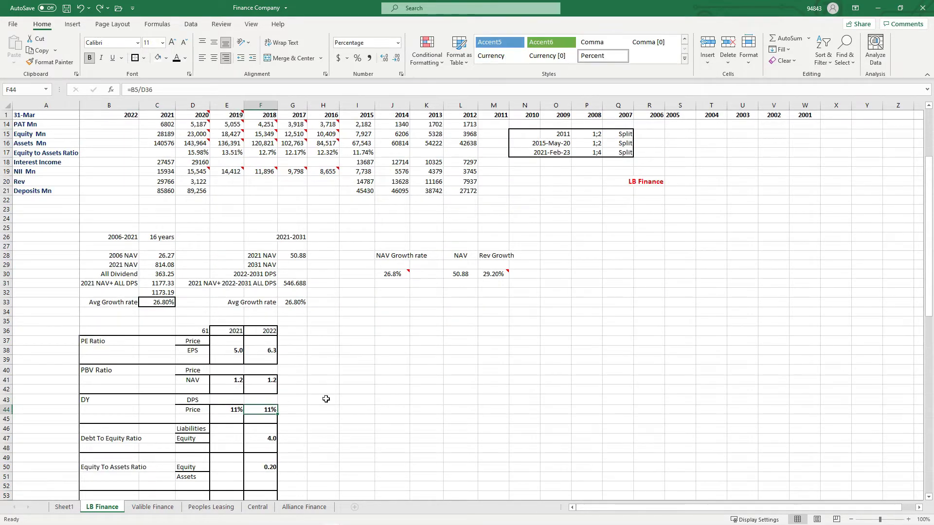
Inspect the 2022 Return formula in F54 against the 2022 EPS in B3
scroll(240, 352, "down", 3)
left_click(272, 419)
scroll(151, 322, "up", 3)
scroll(153, 320, "down", 3)
scroll(152, 321, "up", 7)
left_click(121, 133)
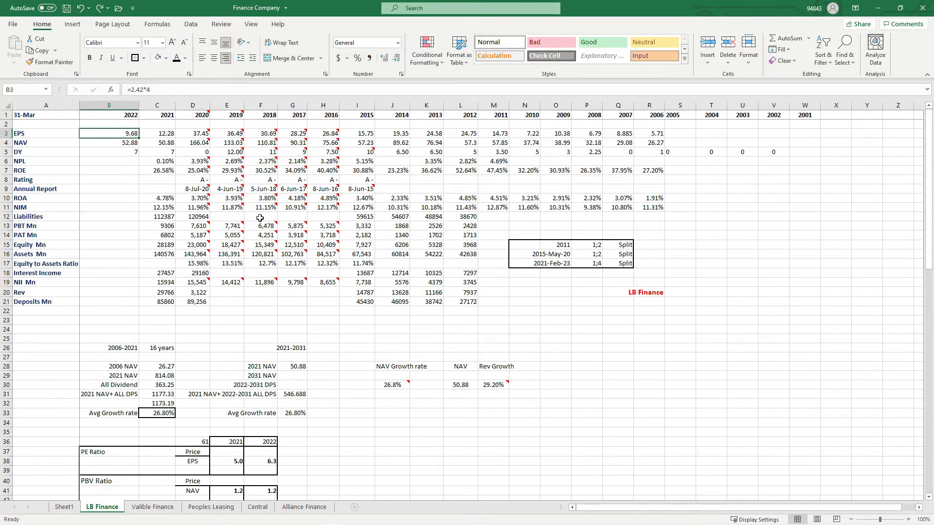
scroll(230, 220, "down", 7)
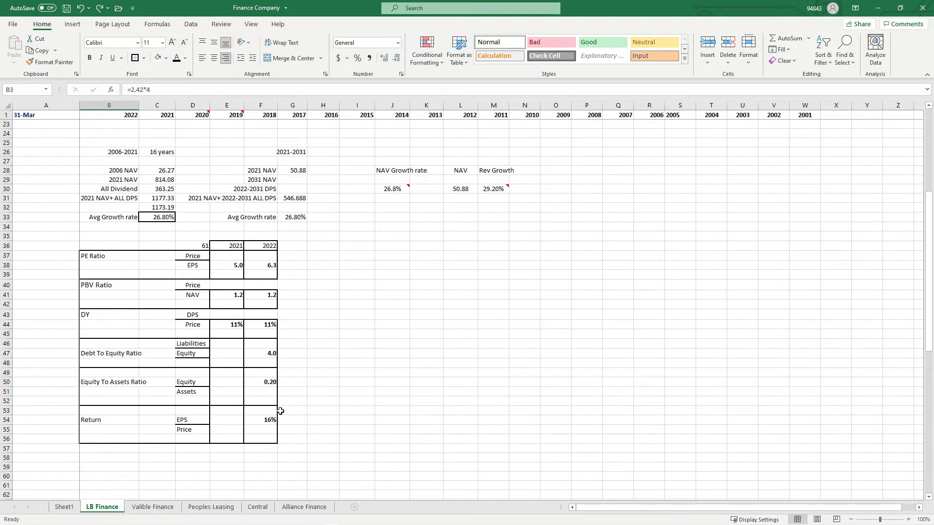
left_click(271, 417)
key("ctrl+shift+5")
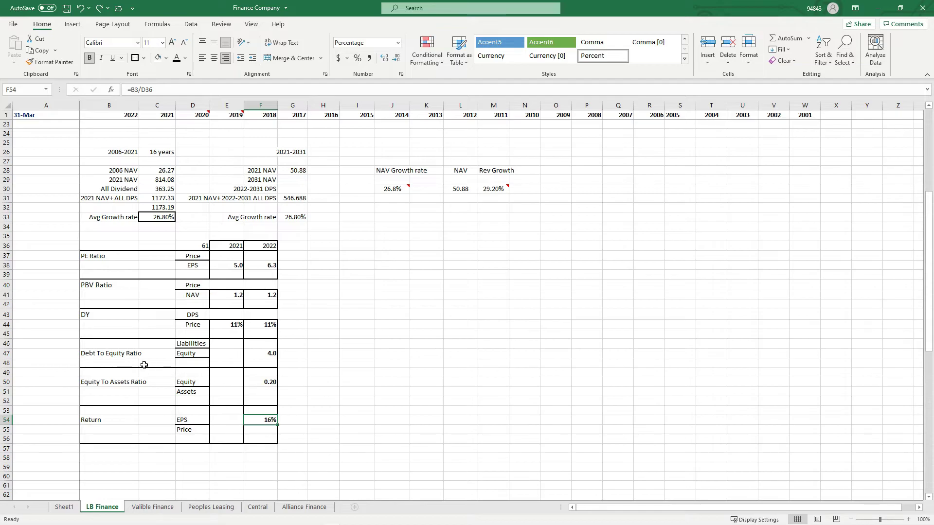
Inspect the Debt To Equity Ratio formula in F47 and highlight the 2021 and 2022 values of the ratio table
left_click(269, 354)
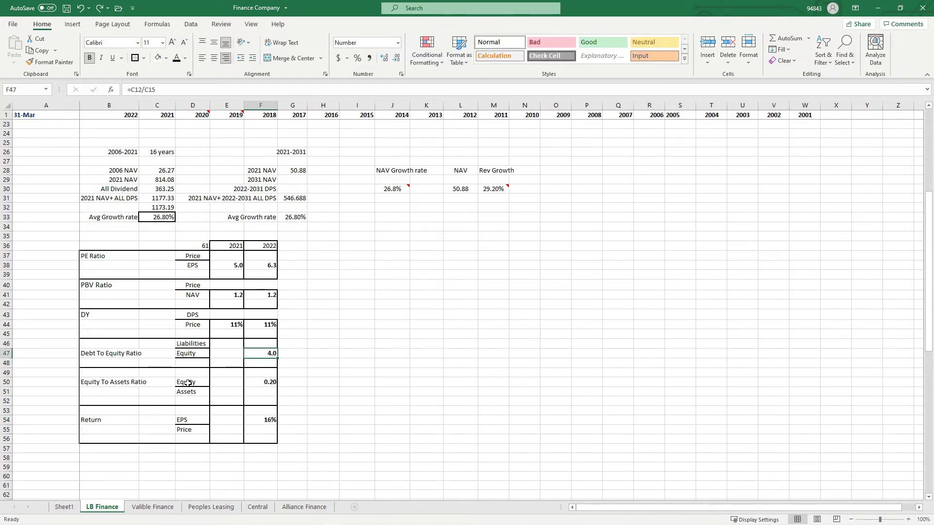
left_click(239, 264)
left_click_drag(238, 264, 269, 438)
left_click(348, 418)
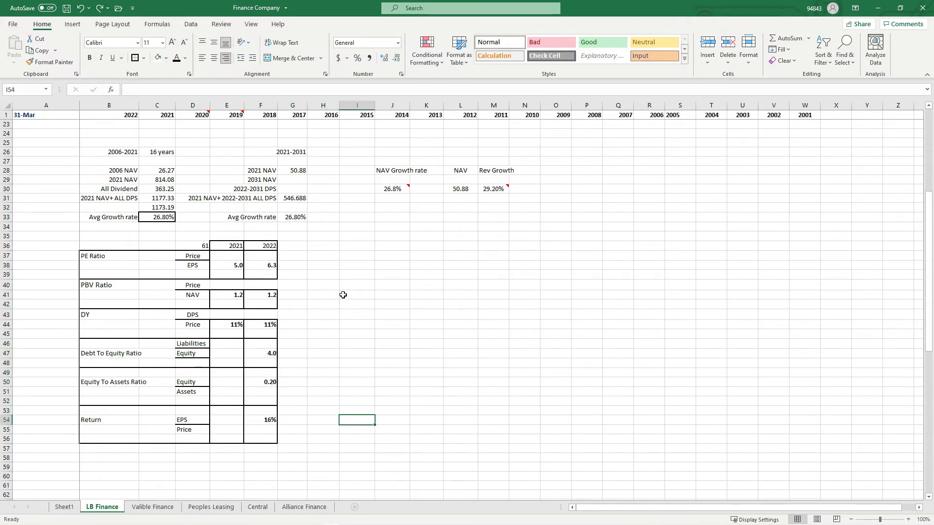
Review the 2006-2021 growth calculation, the 2021-2031 projection and the NAV and revenue growth block starting at J28
scroll(350, 286, "up", 3)
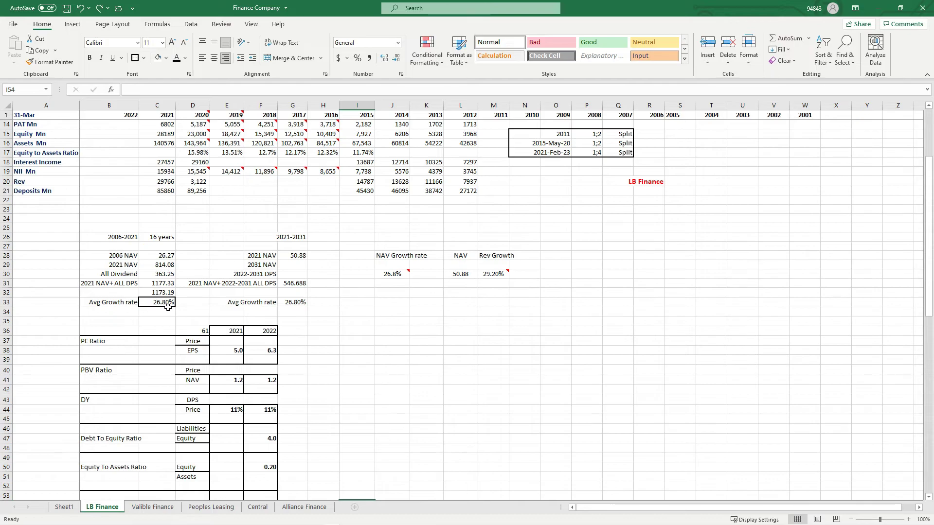
left_click_drag(98, 237, 165, 313)
left_click_drag(226, 237, 292, 246)
left_click_drag(389, 255, 487, 272)
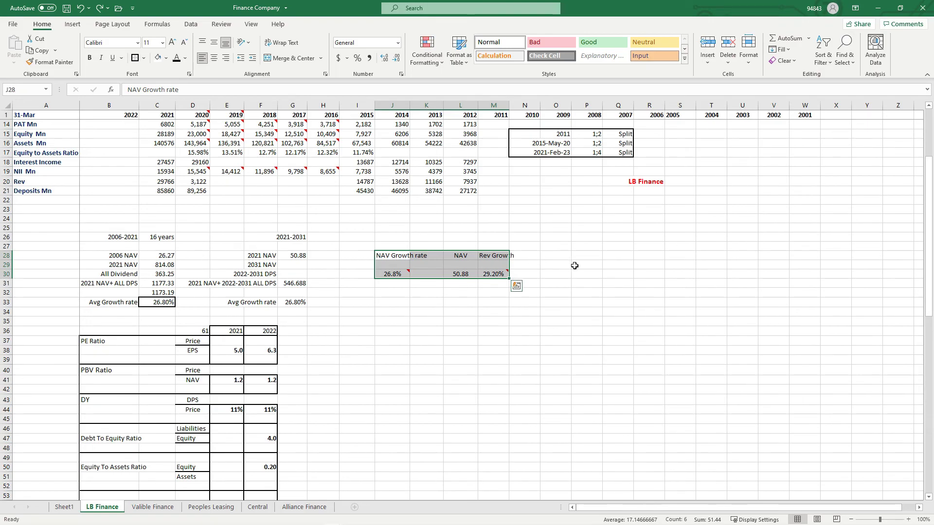
left_click(541, 260)
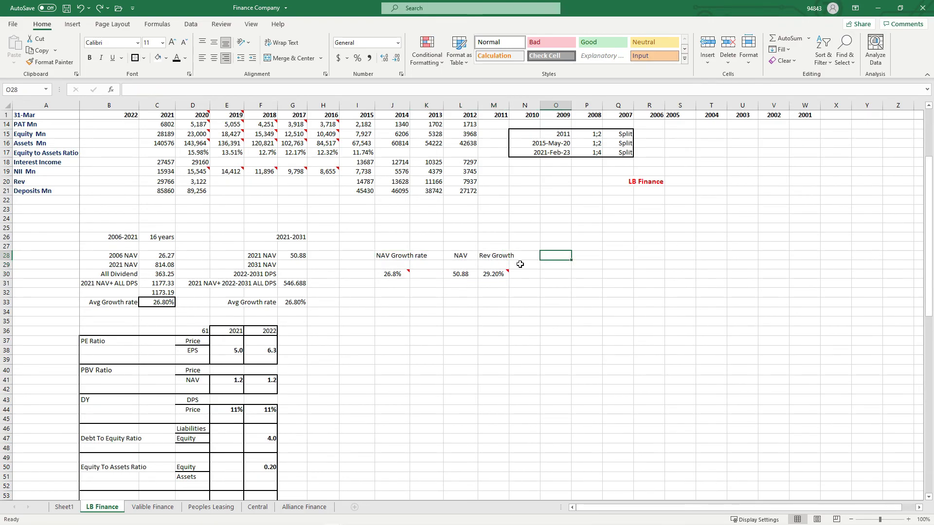
left_click_drag(401, 255, 517, 279)
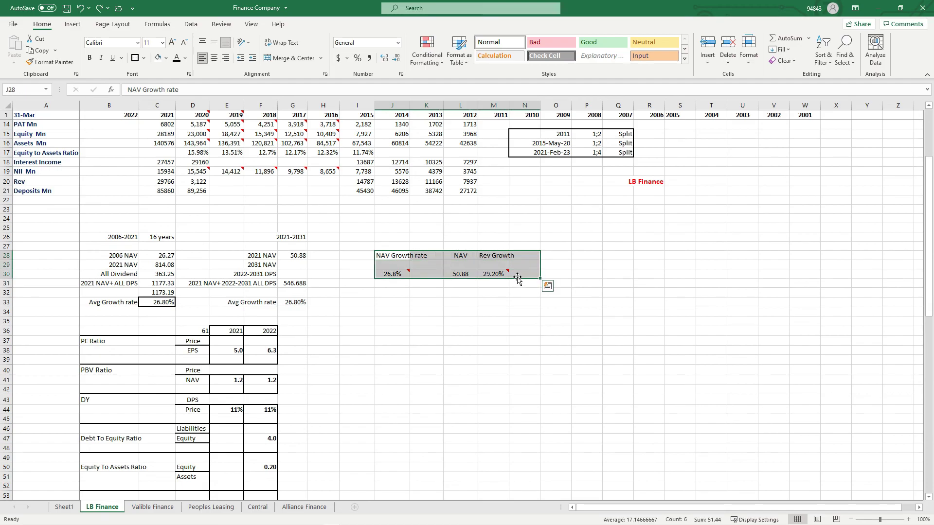